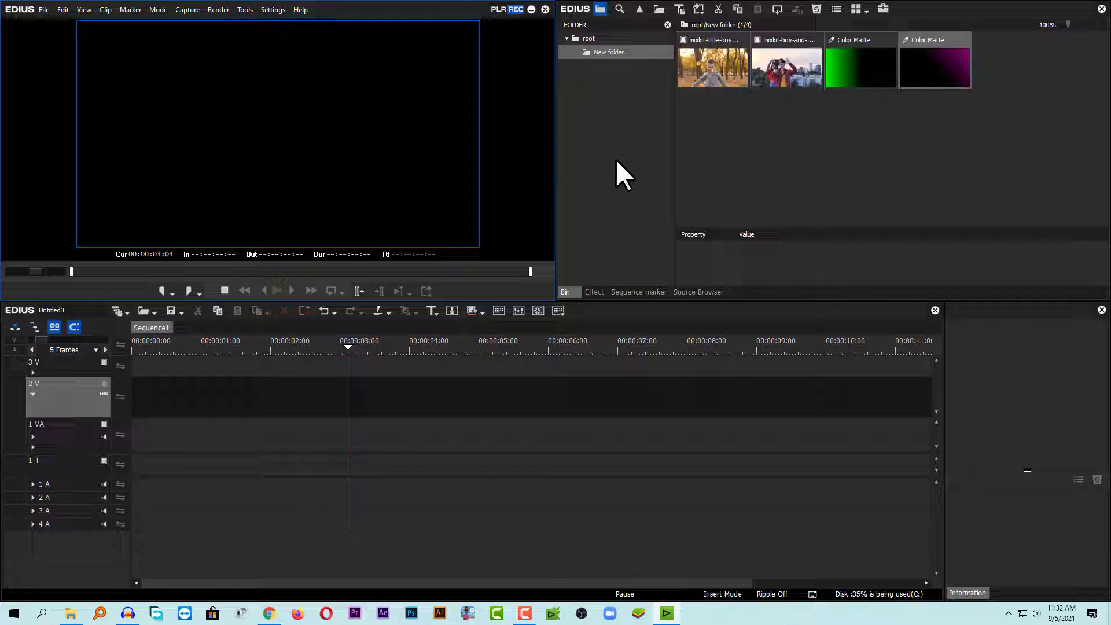
Preview the two video clips in the bin in the player.
click(744, 154)
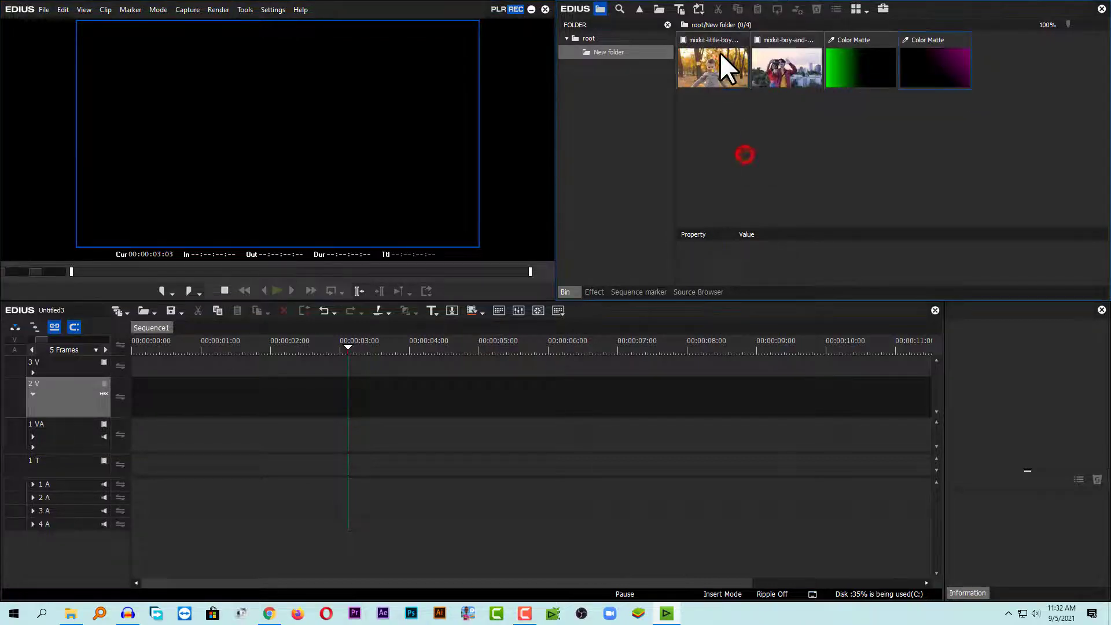
double_click(720, 53)
click(768, 60)
double_click(768, 60)
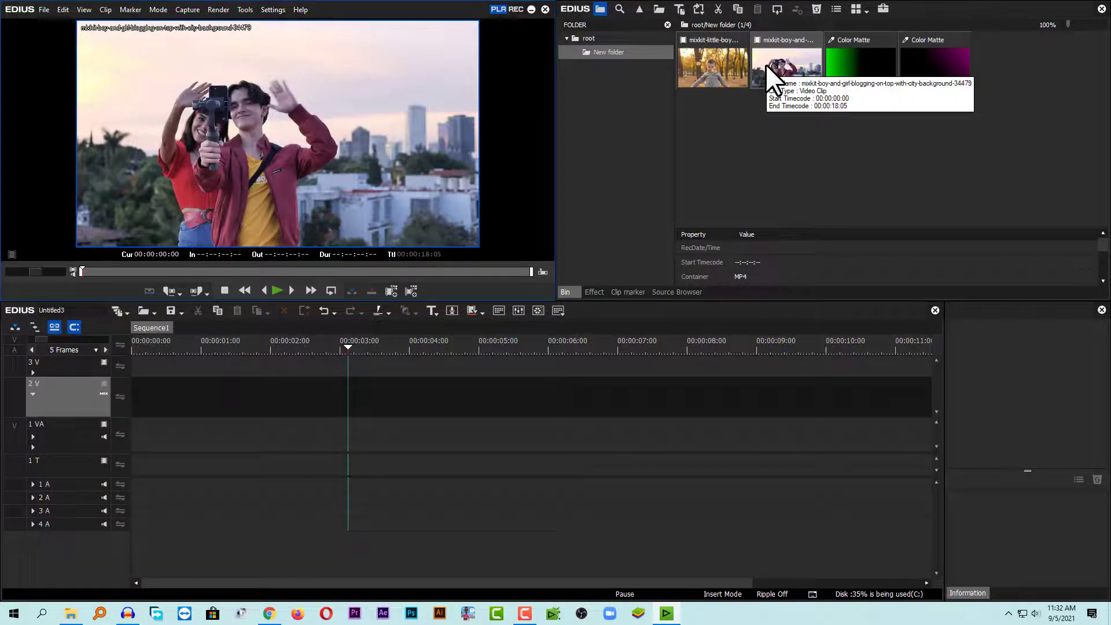
Place the little-boy-in-the-park clip on track 2 V at the sequence start and play it.
drag(713, 68, 121, 406)
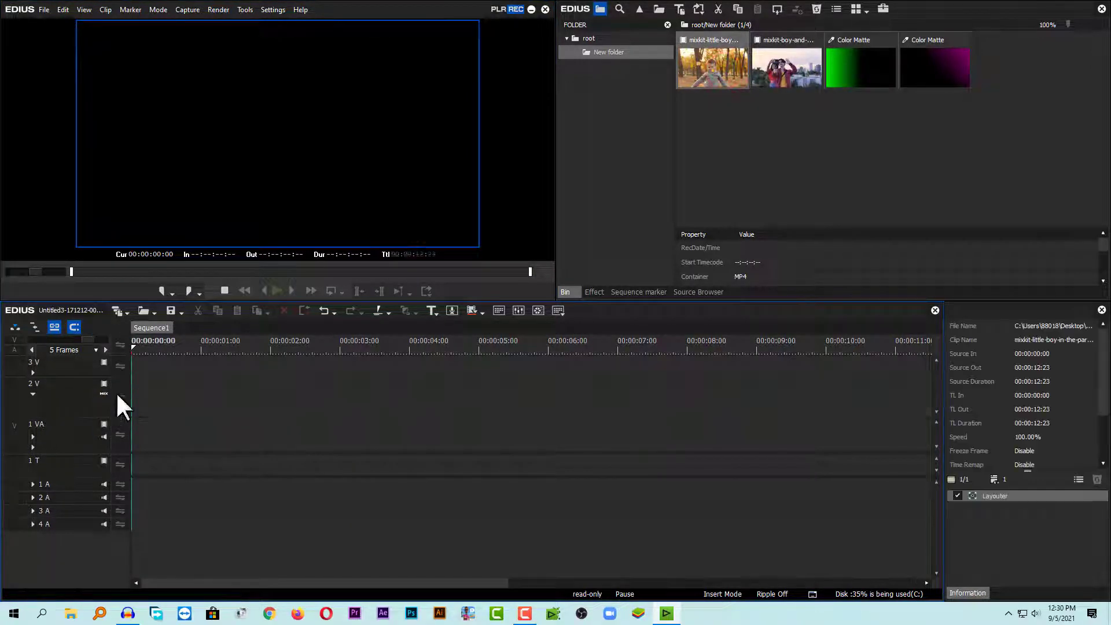
drag(178, 352, 102, 366)
key(space)
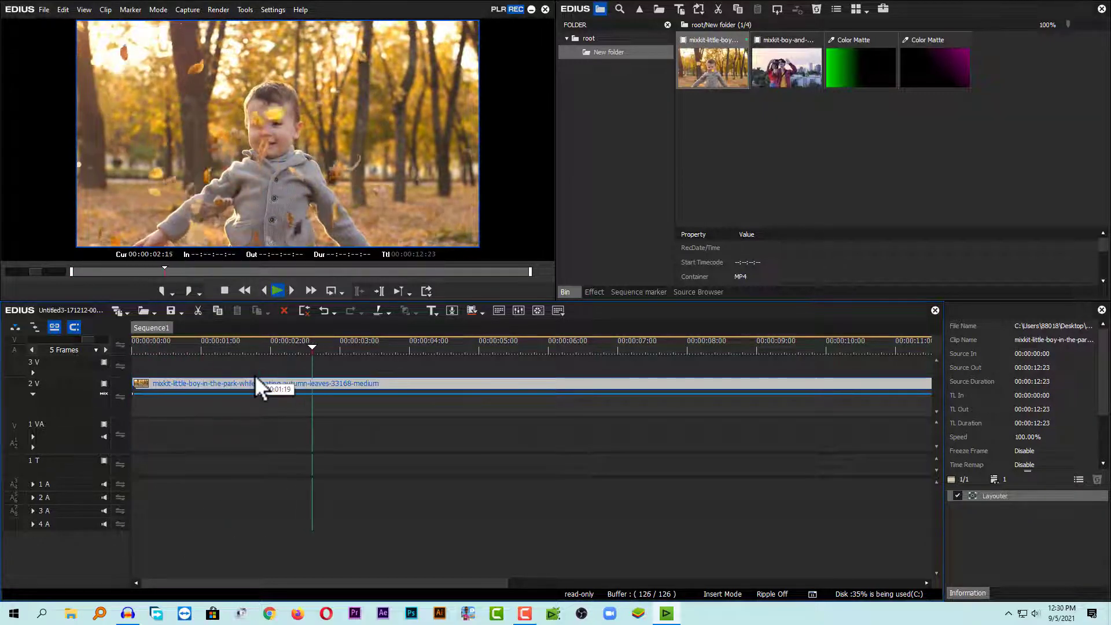
Delete the two existing Color Matte clips from the bin.
drag(992, 139, 845, 54)
key(space)
drag(954, 104, 854, 81)
key(Delete)
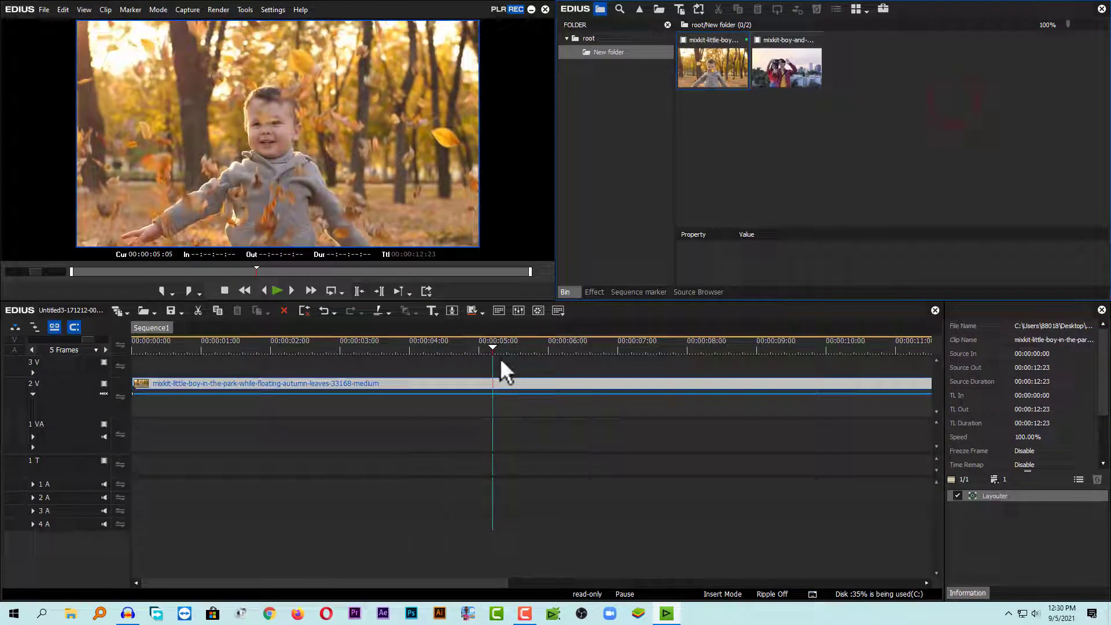
click(773, 164)
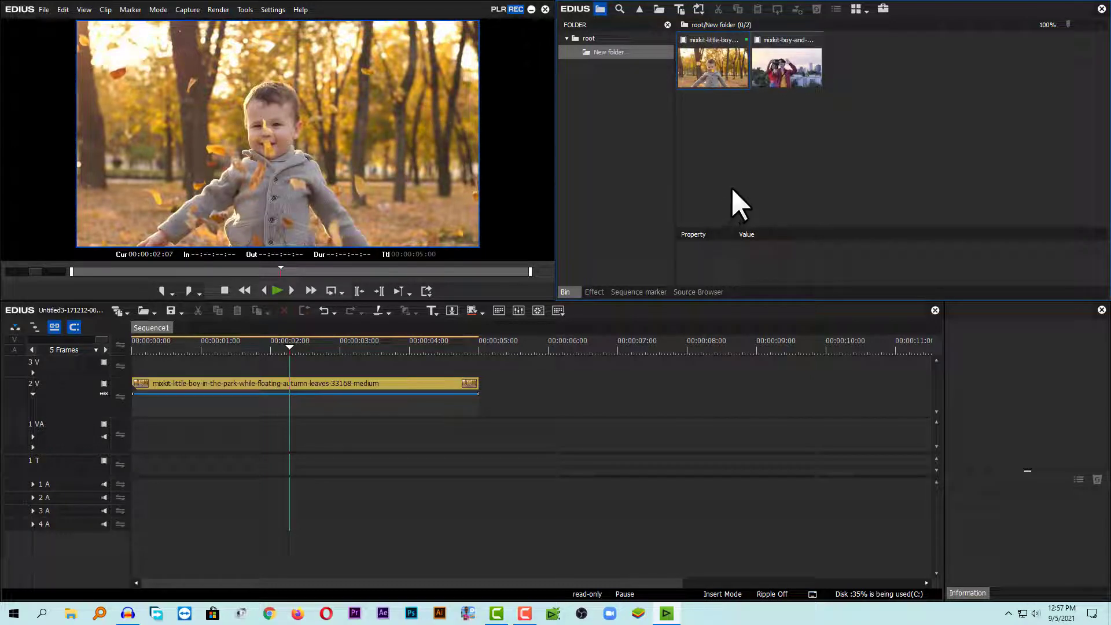
Start a new Color Matte clip in the bin and set its number of colors to 3.
right_click(865, 122)
mouse_move(930, 182)
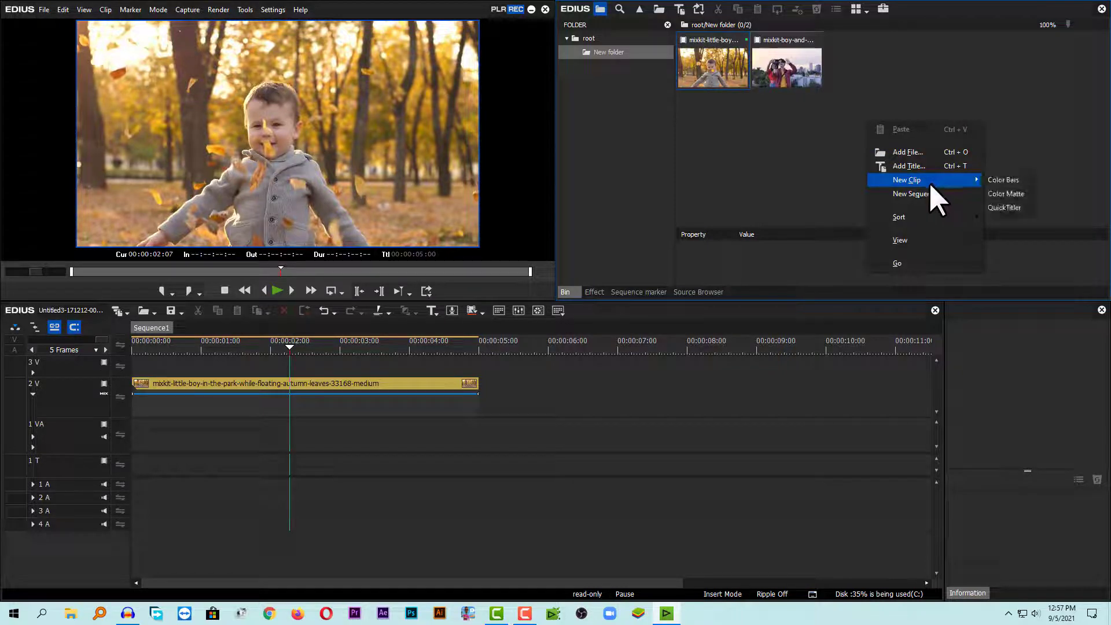
click(1011, 195)
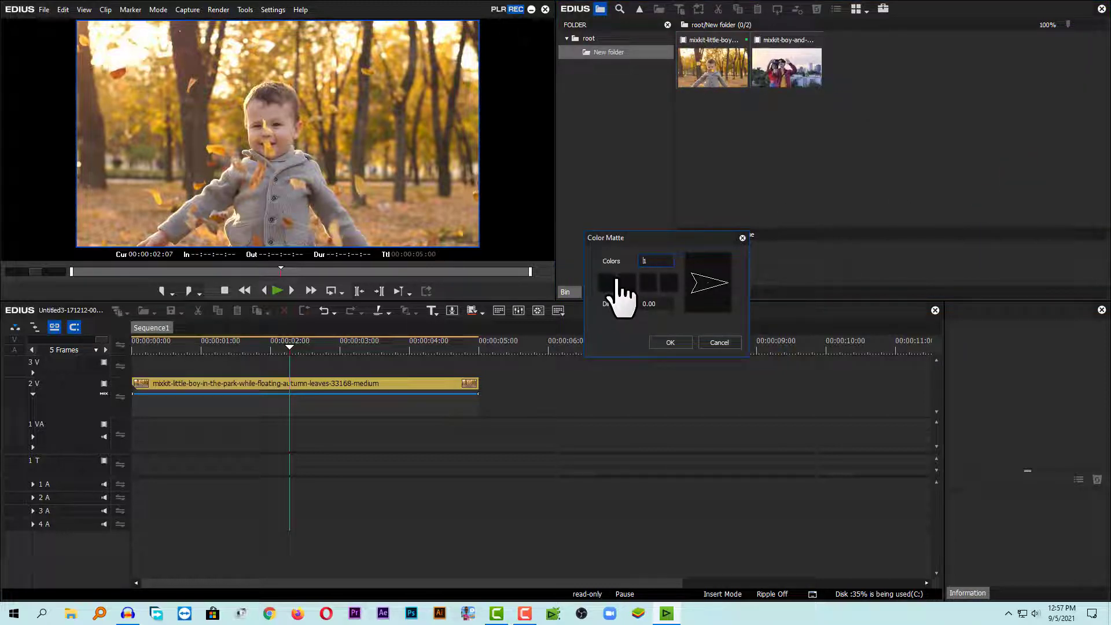
click(651, 262)
text(3)
Set the first matte color to green.
click(606, 280)
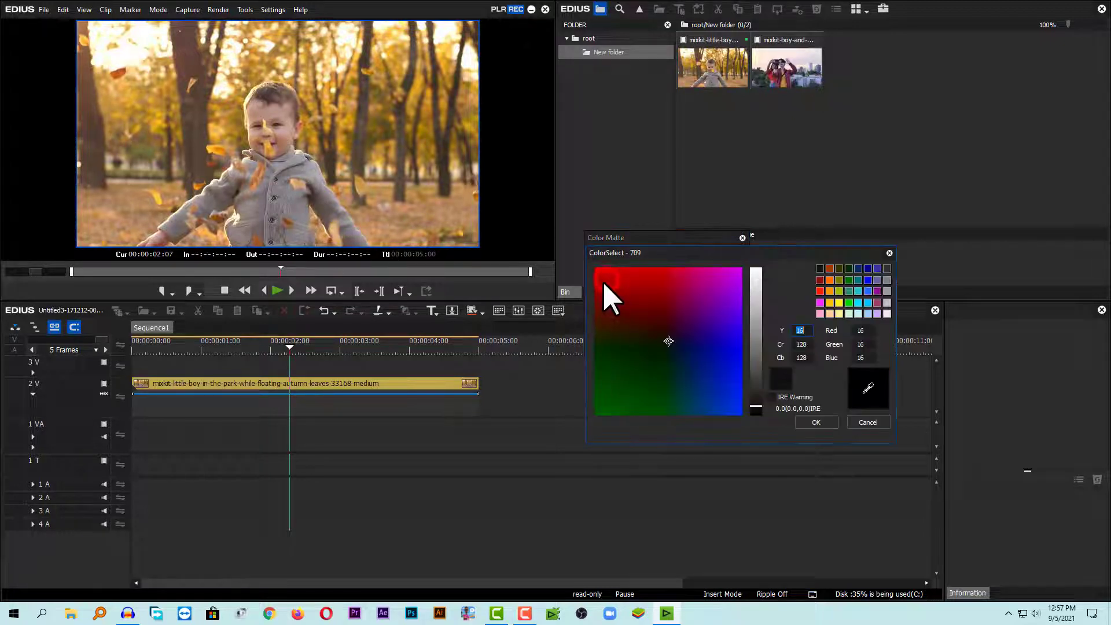
click(848, 302)
click(755, 349)
click(810, 425)
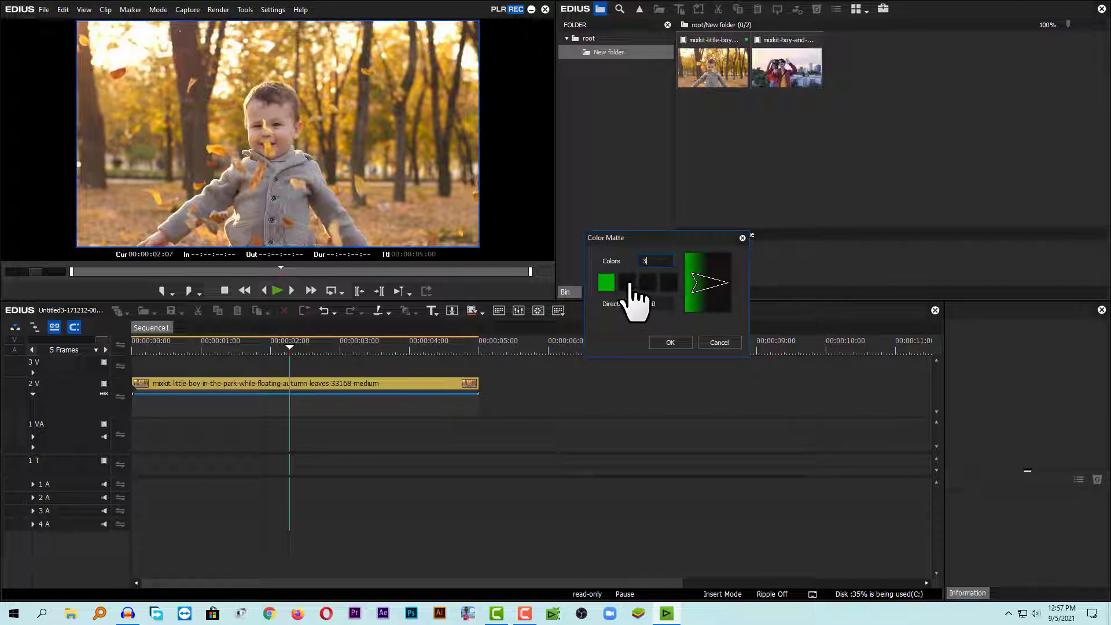
Set the third matte color to magenta and confirm the Color Matte.
click(643, 283)
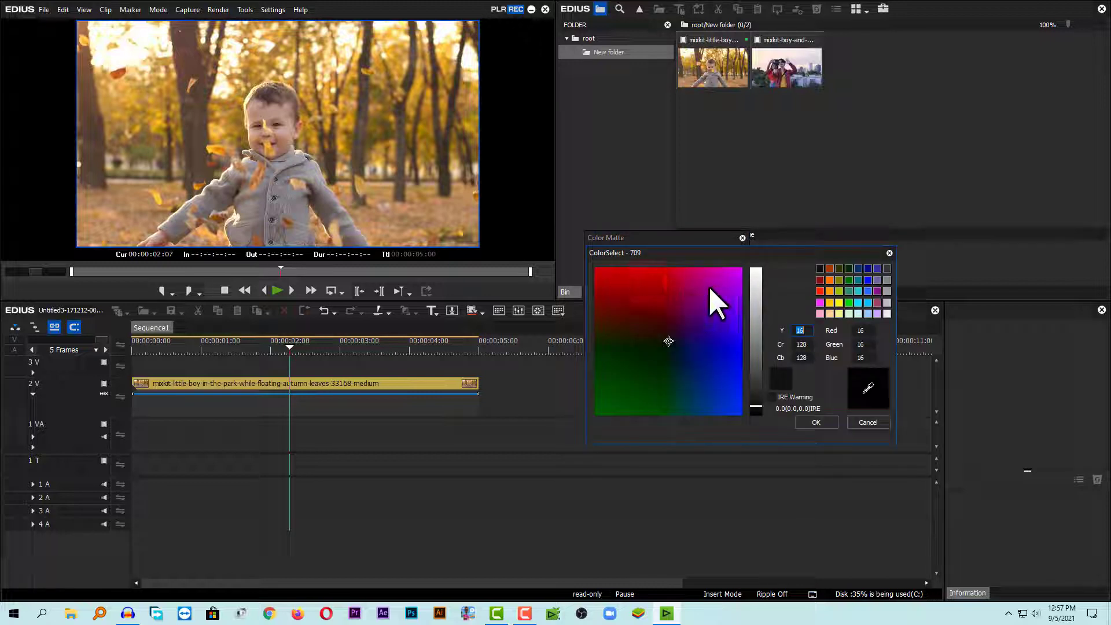
click(709, 287)
drag(755, 349, 756, 362)
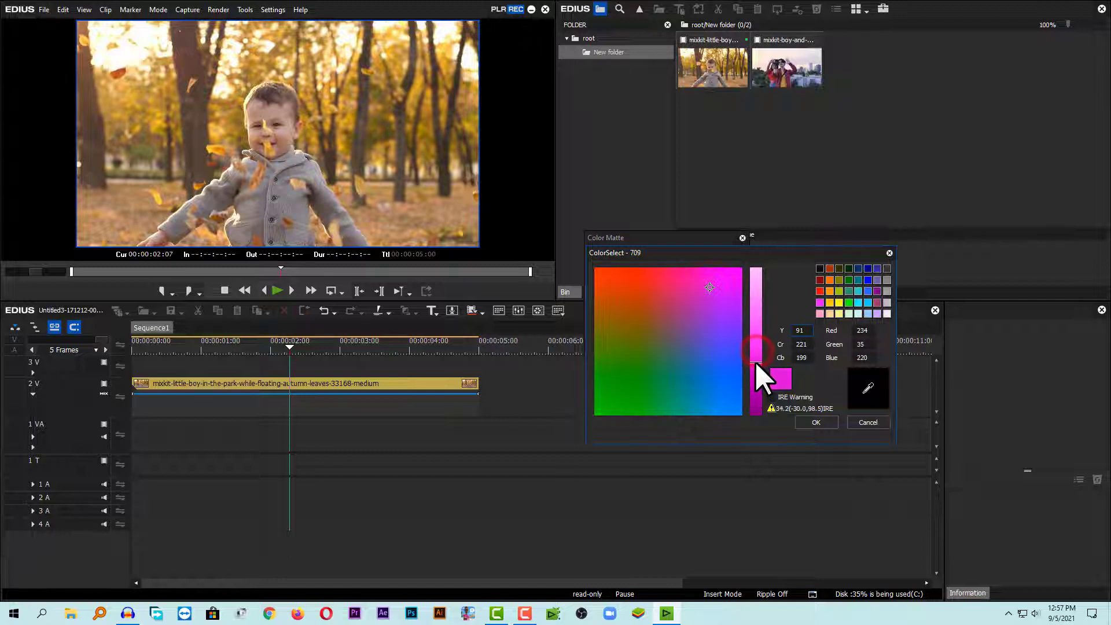
click(819, 304)
click(815, 417)
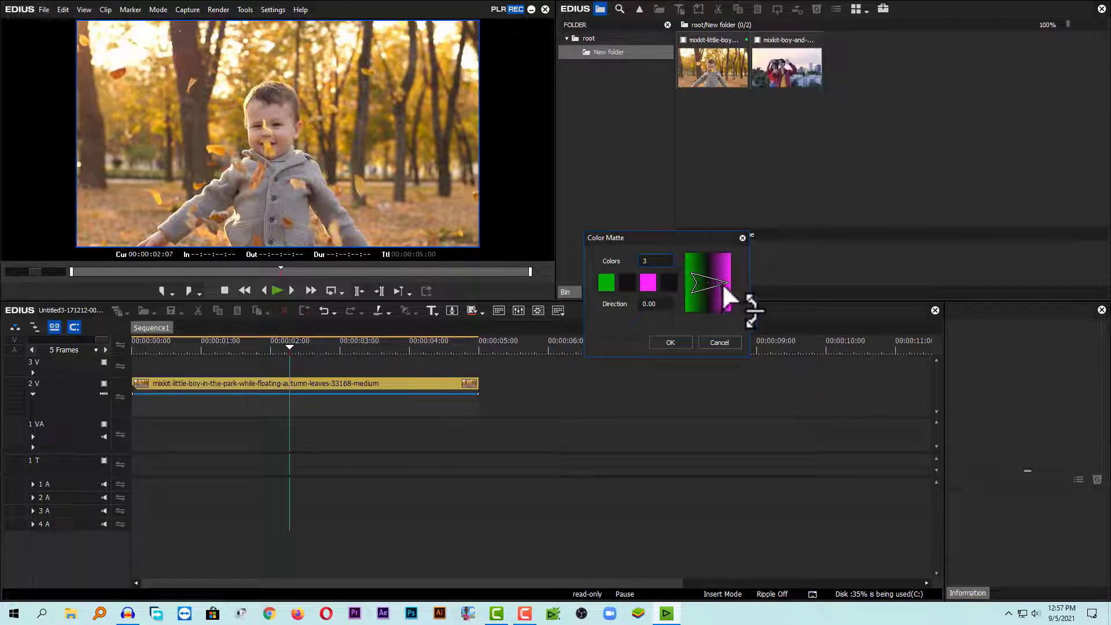
drag(723, 288, 743, 216)
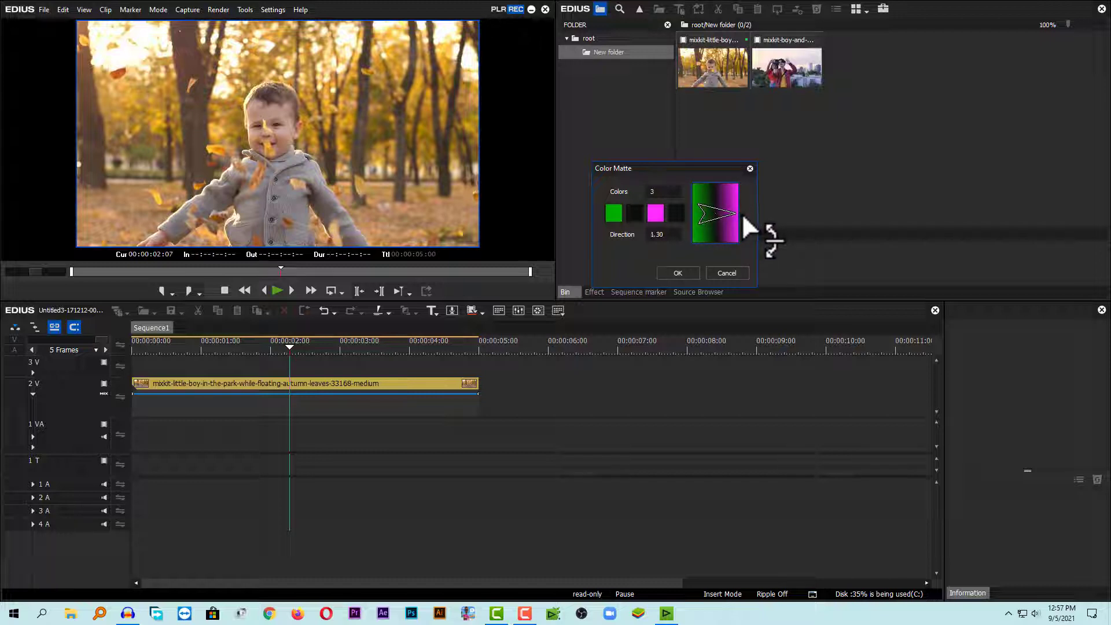
click(677, 273)
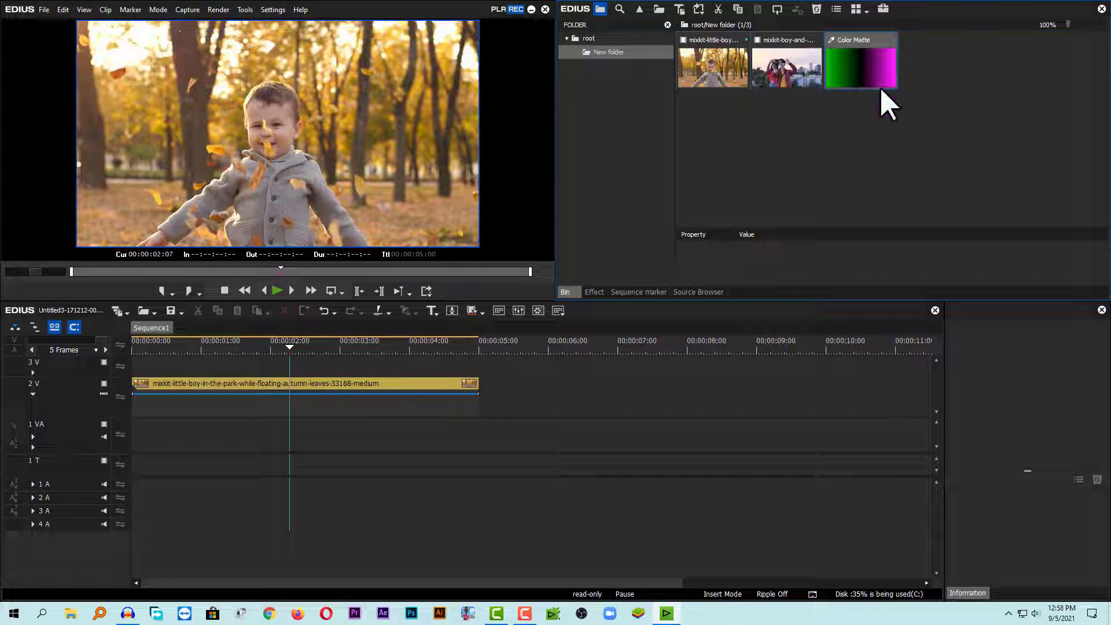
Place the new Color Matte on track 3 V above the video clip.
drag(862, 62, 134, 360)
drag(267, 347, 242, 347)
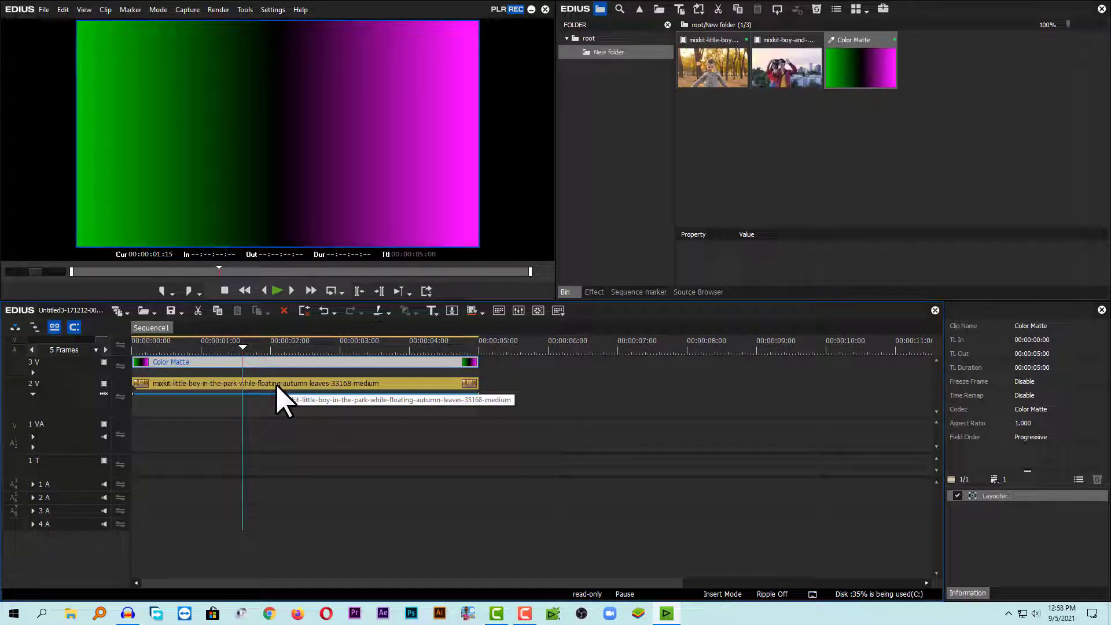
Apply the Screen blend keyer to the Color Matte track and play the result.
click(596, 293)
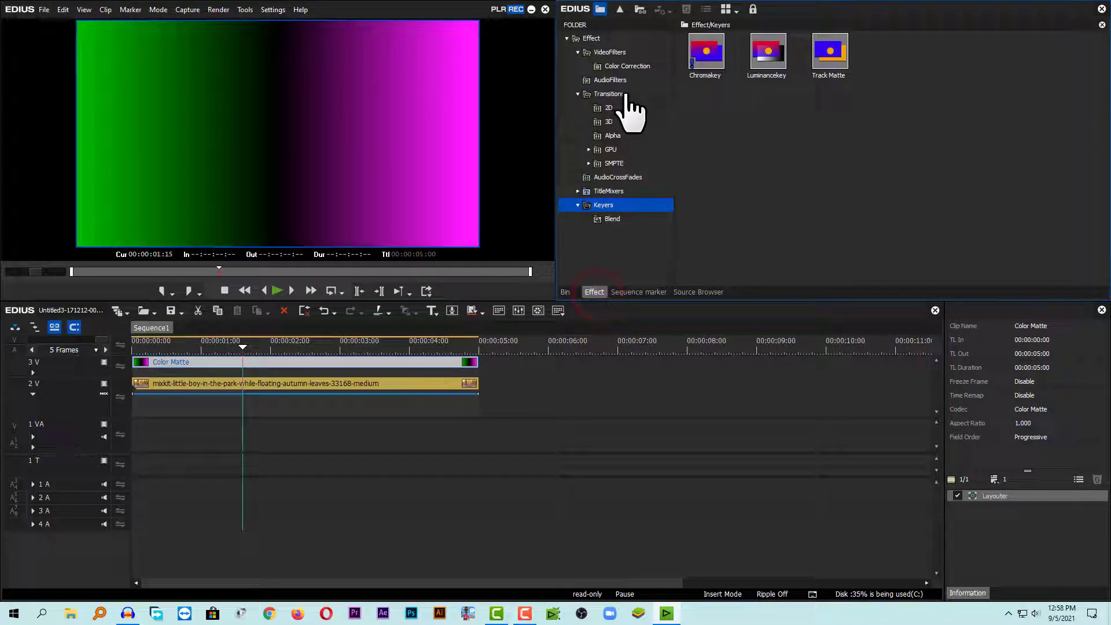
click(576, 205)
click(576, 205)
click(611, 218)
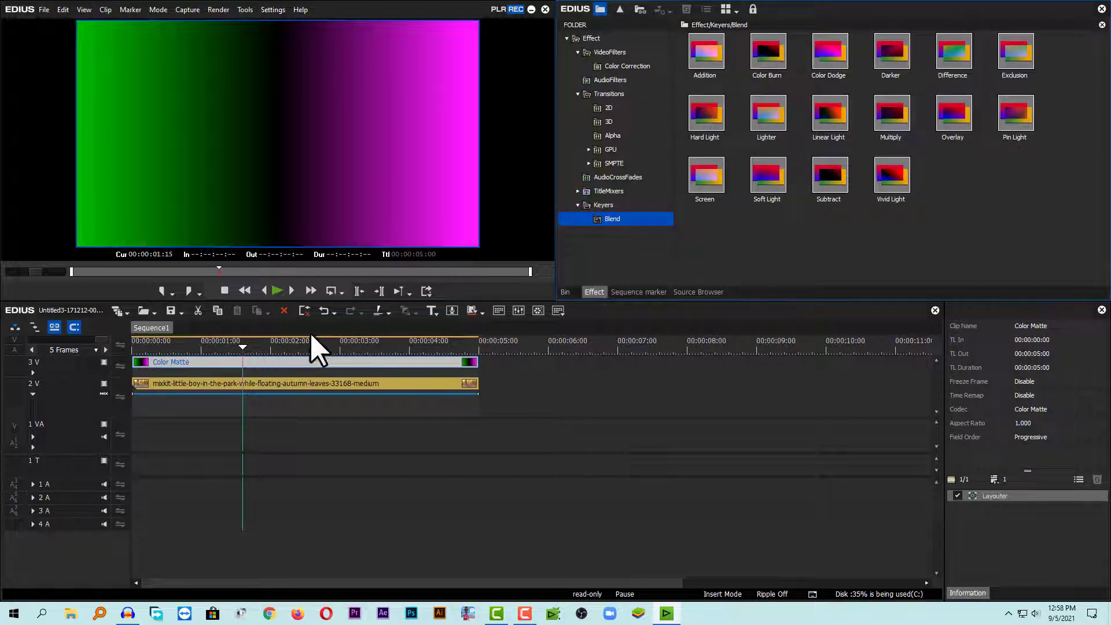
mouse_move(703, 176)
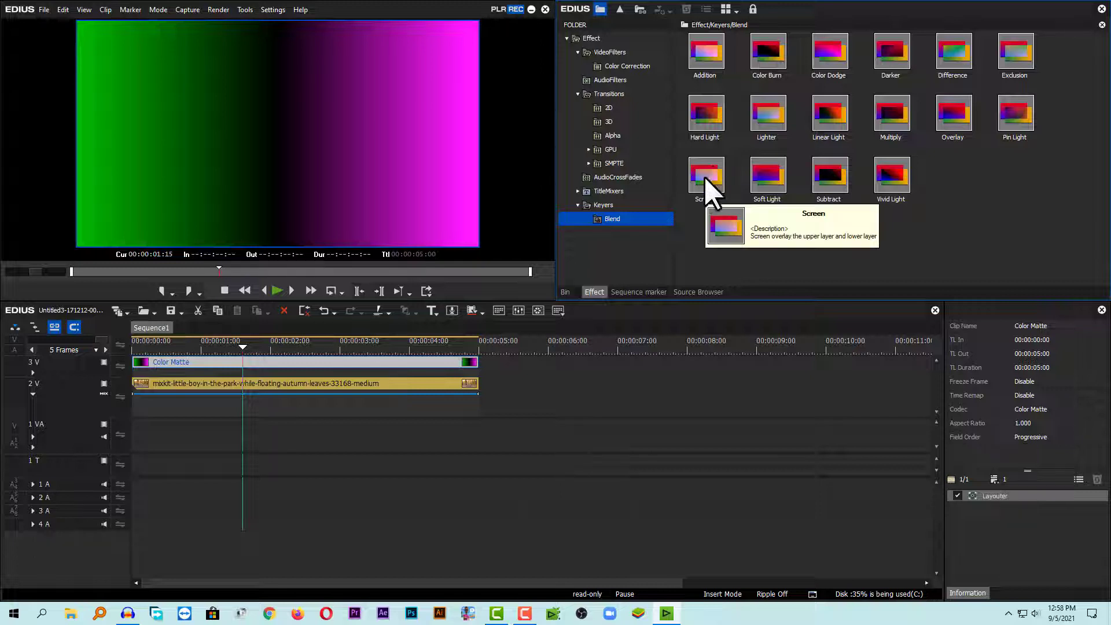
drag(705, 172, 307, 373)
drag(236, 348, 128, 354)
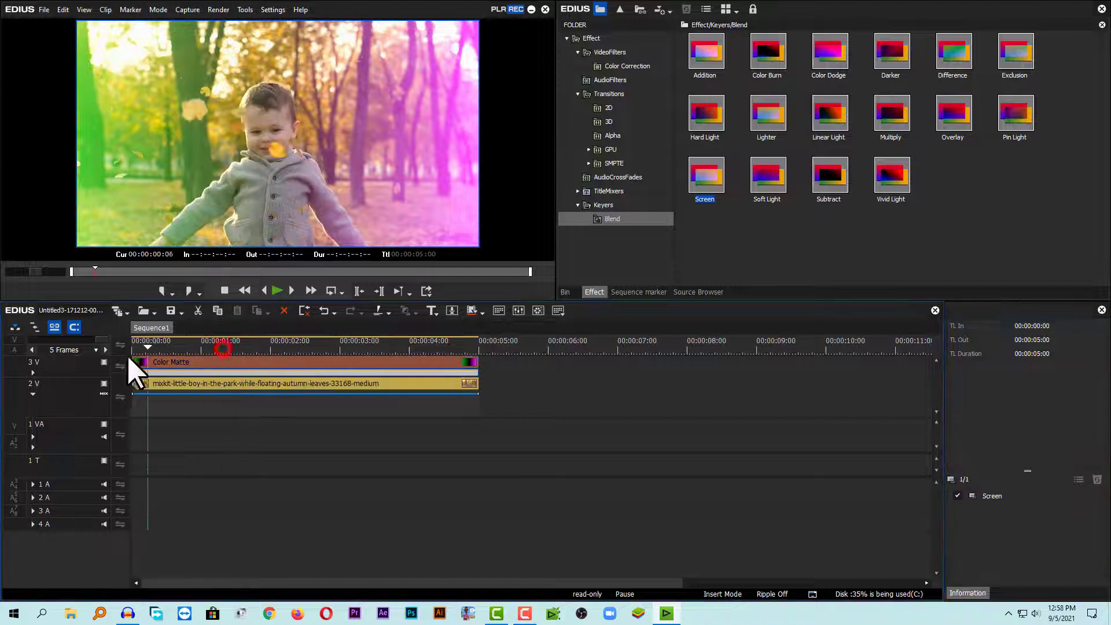
key(space)
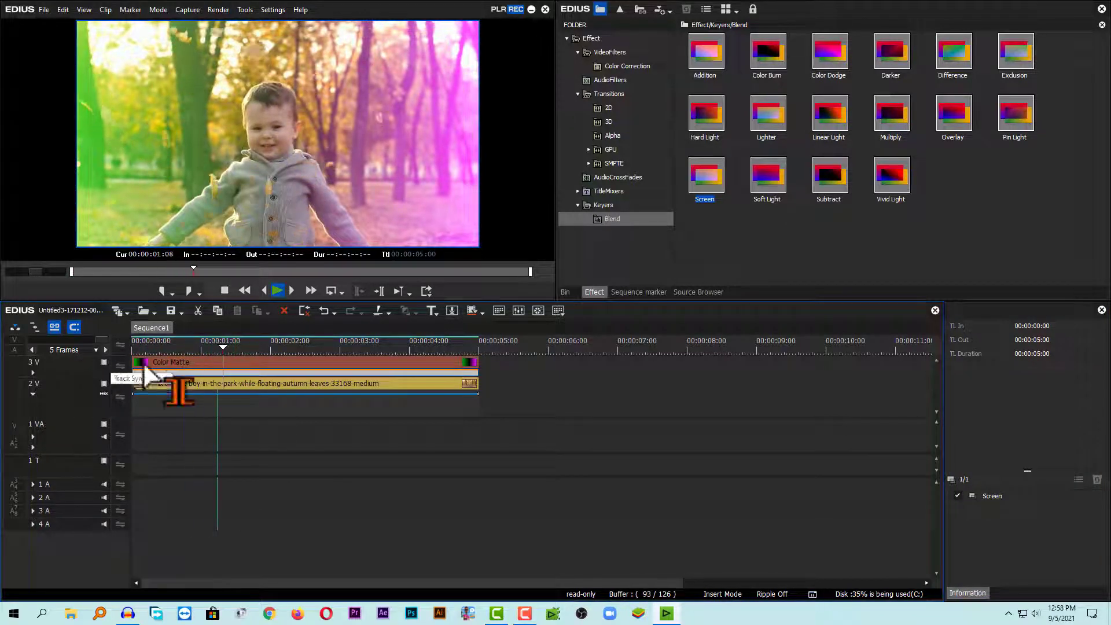
Open the Layouter for the Color Matte clip on the timeline.
click(565, 291)
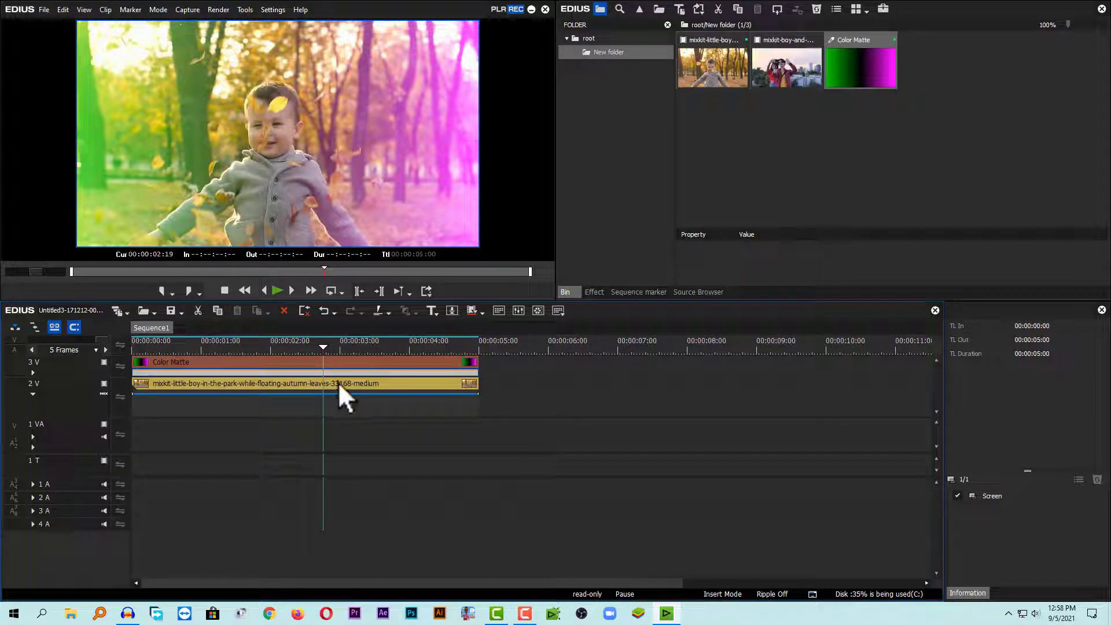
click(270, 362)
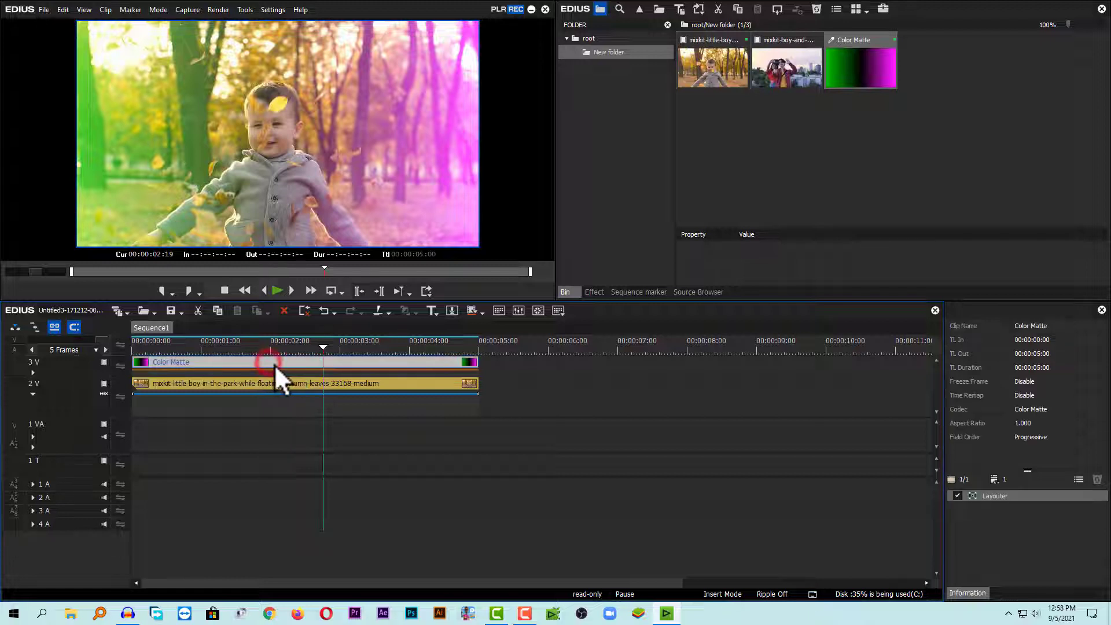
double_click(1003, 495)
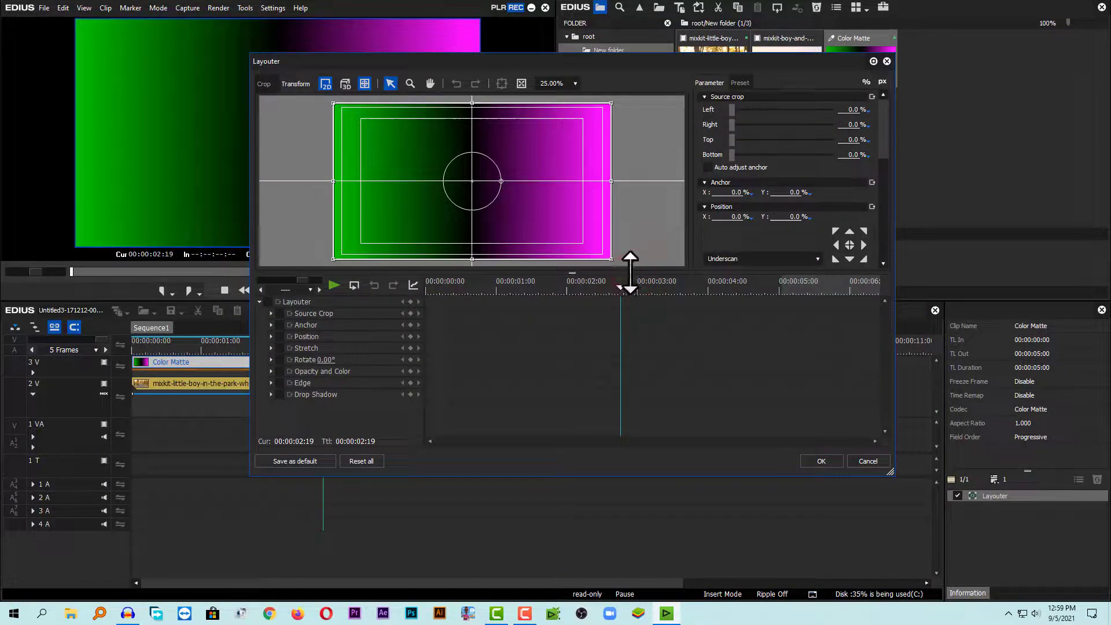
drag(630, 271, 622, 334)
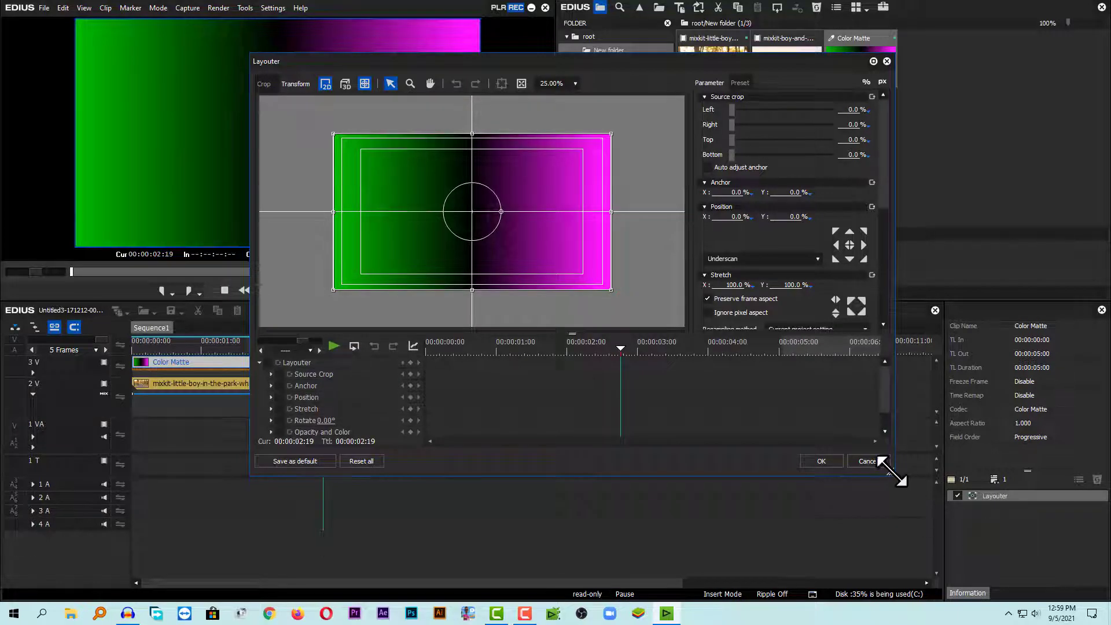
drag(889, 471, 987, 558)
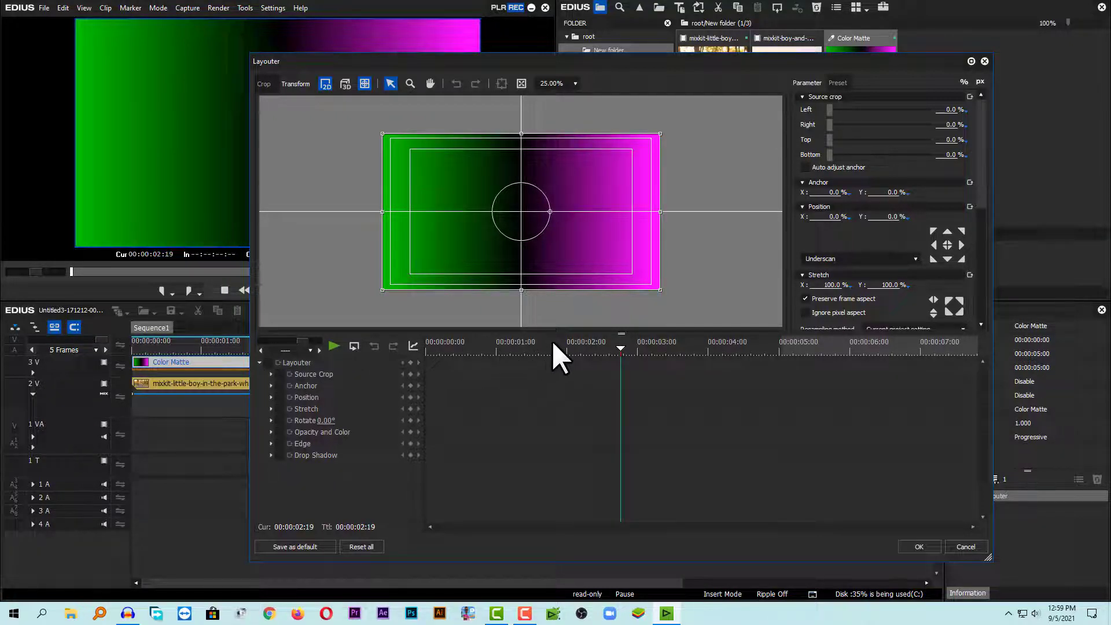
Rotate the color matte to about 80° and stretch it to about 208% in the Layouter.
drag(621, 348, 394, 354)
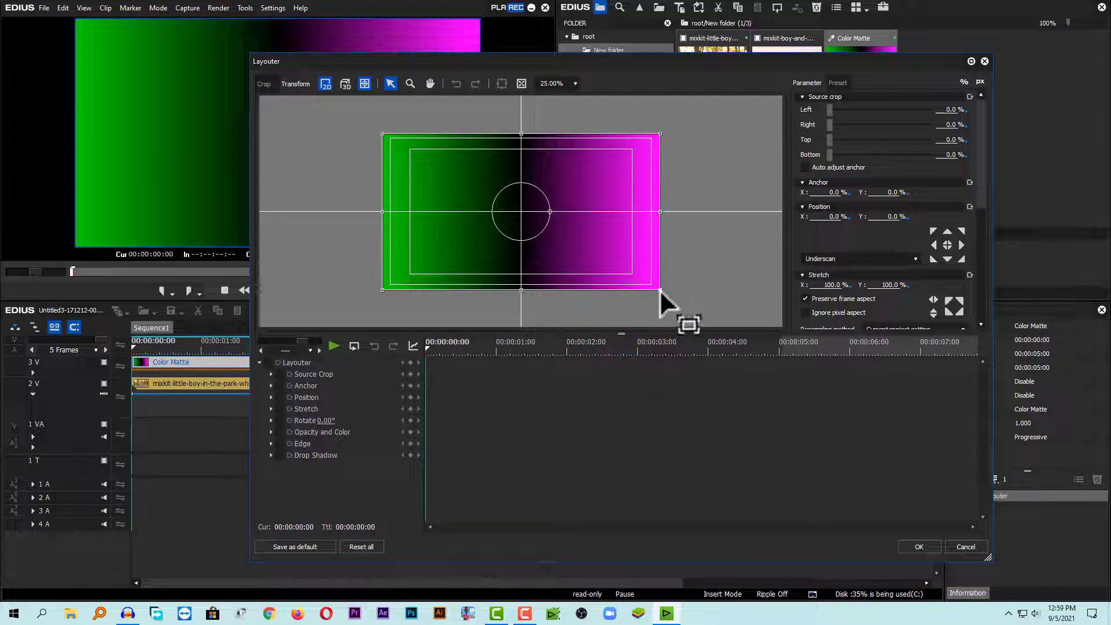
drag(660, 291, 831, 355)
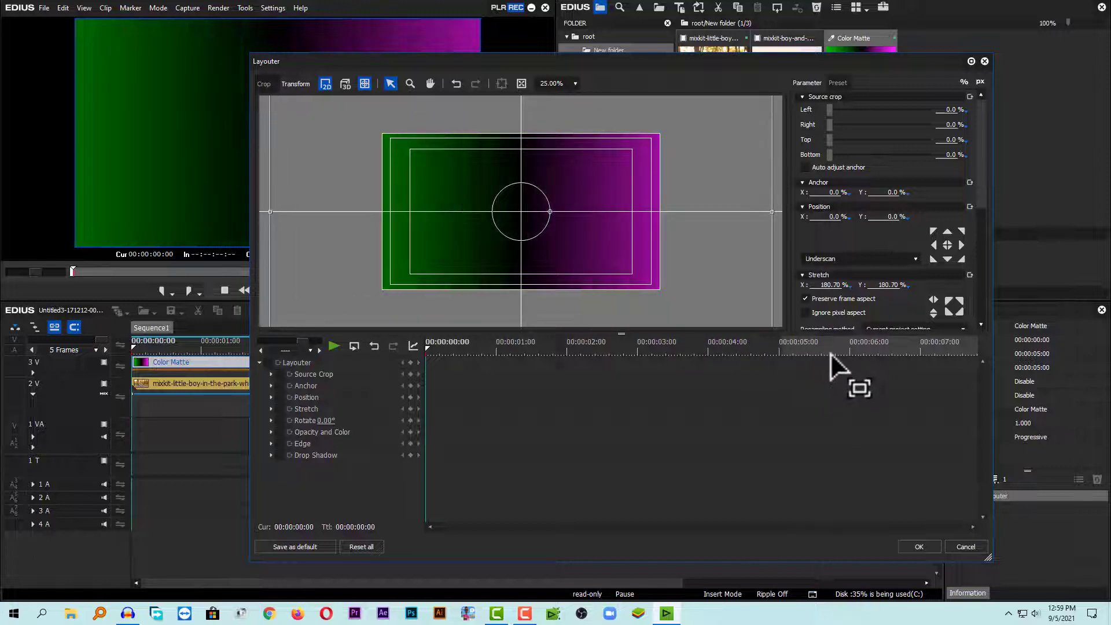
drag(772, 212, 713, 213)
drag(549, 213, 561, 238)
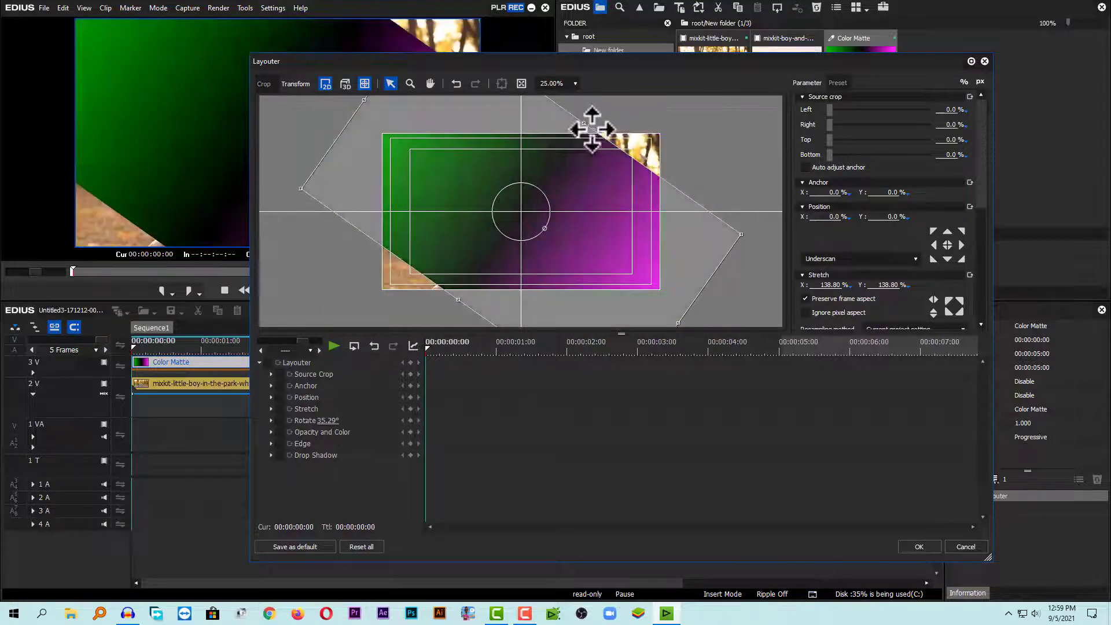
drag(584, 123, 627, 108)
drag(544, 232, 536, 235)
drag(645, 131, 657, 123)
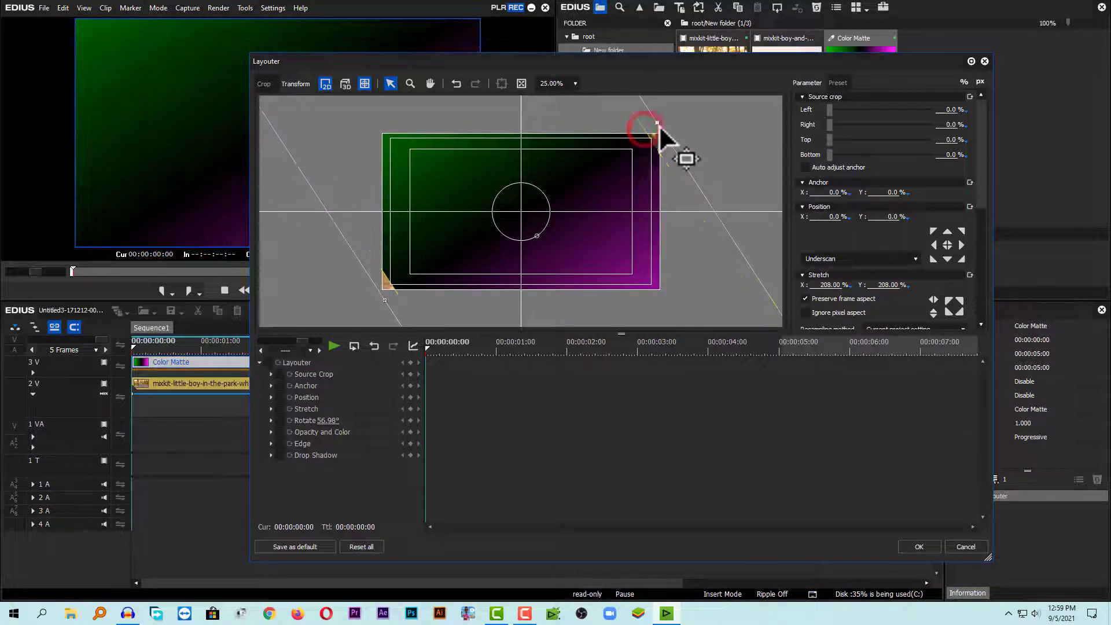
mouse_move(538, 235)
mouse_down()
mouse_move(550, 272)
mouse_move(521, 246)
mouse_up()
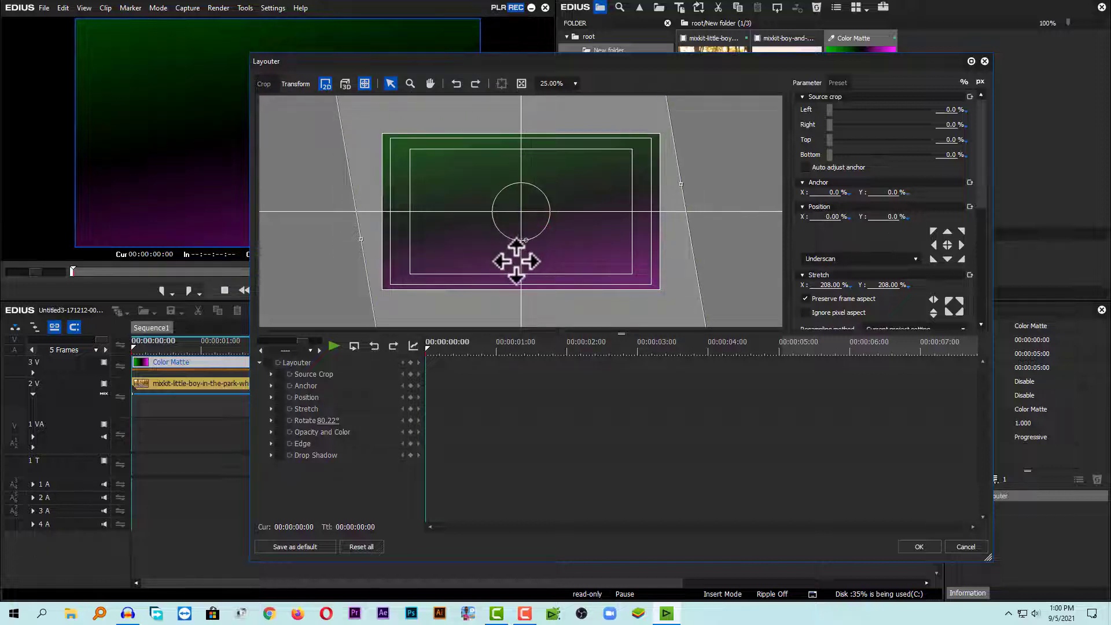
Undo the last Layouter transform change.
key(ctrl+z)
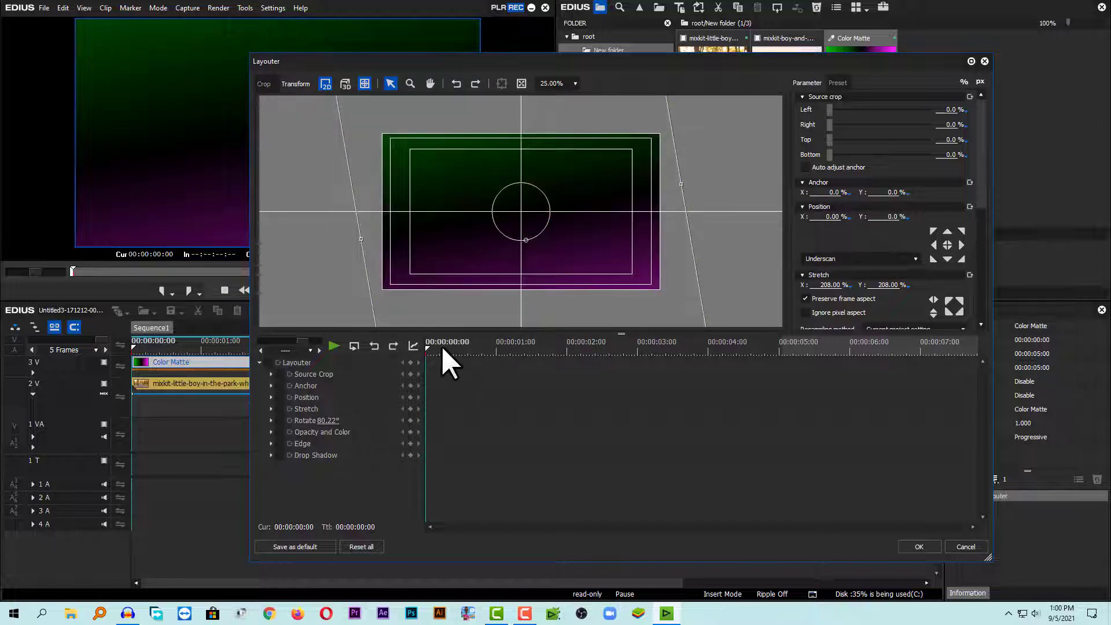
drag(441, 346, 423, 347)
Add a Layouter keyframe at the start of the clip.
click(267, 362)
click(259, 362)
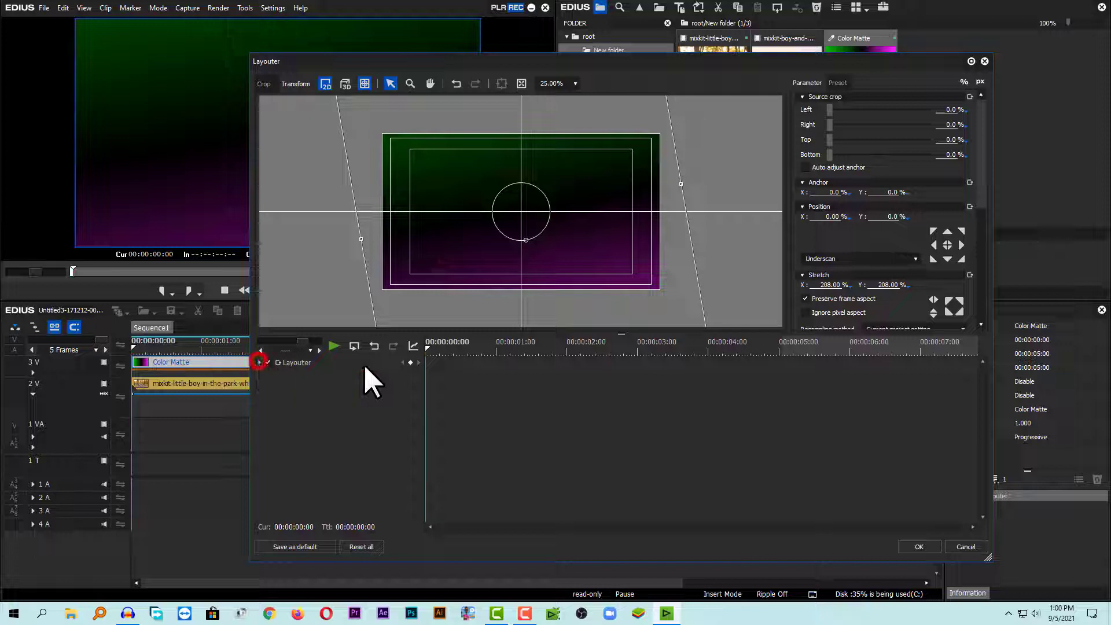
click(409, 361)
Add another Layouter keyframe at 00:00:05:00.
drag(429, 348, 881, 337)
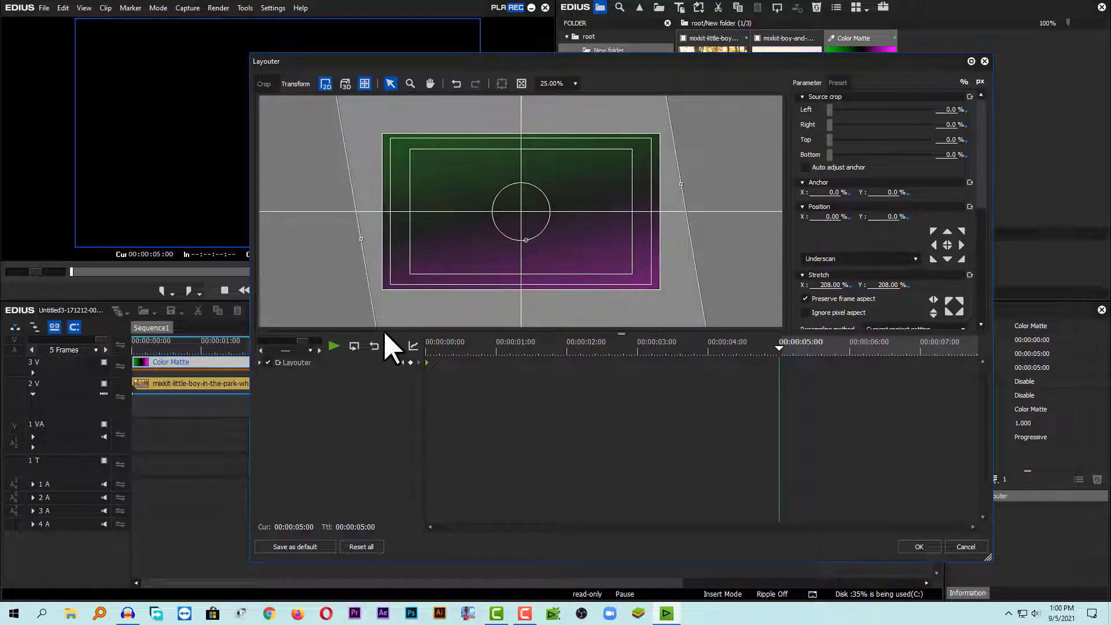
click(410, 362)
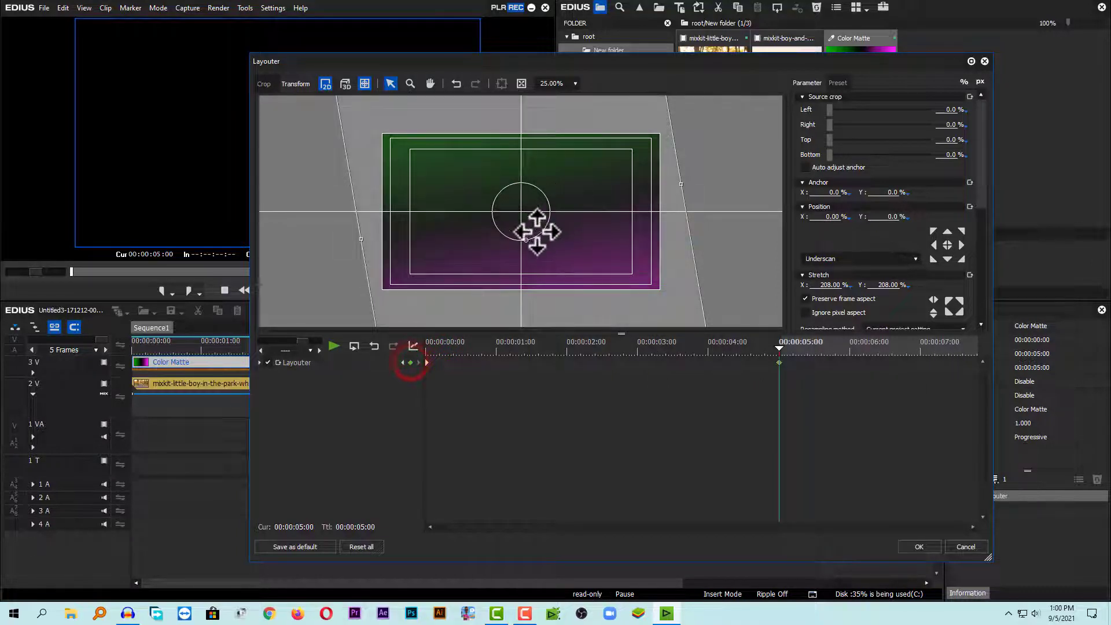
Rotate the color matte to 637° at the 00:00:05:00 keyframe in the Layouter.
drag(526, 239, 523, 147)
drag(970, 197, 960, 277)
drag(877, 189, 872, 186)
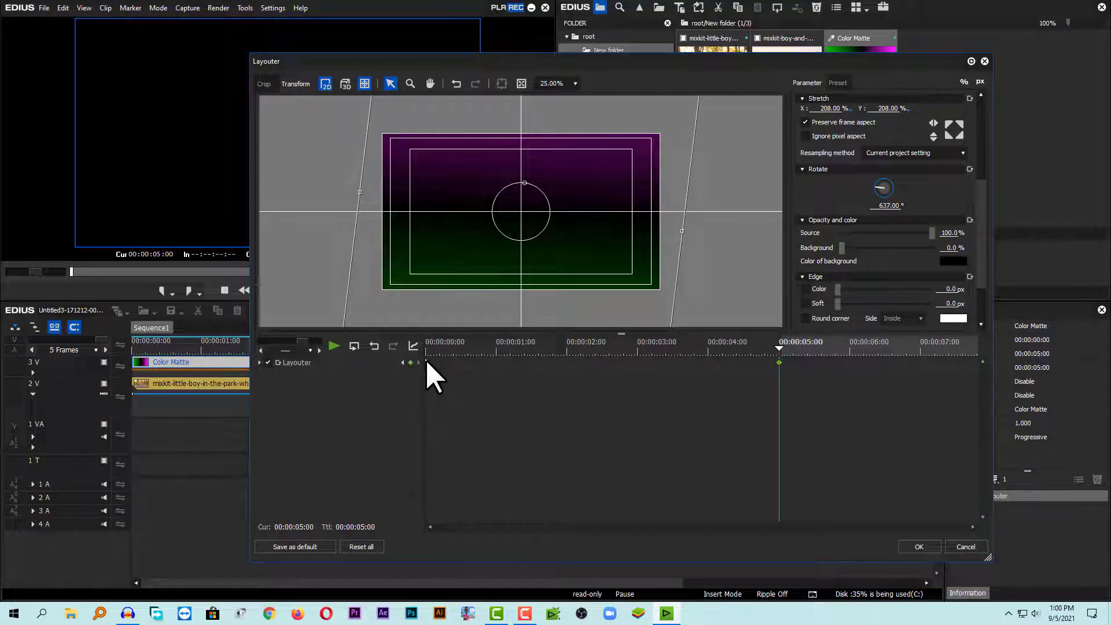
Set the Layouter keyframe interpolation to Linear and apply the Layouter settings.
right_click(426, 362)
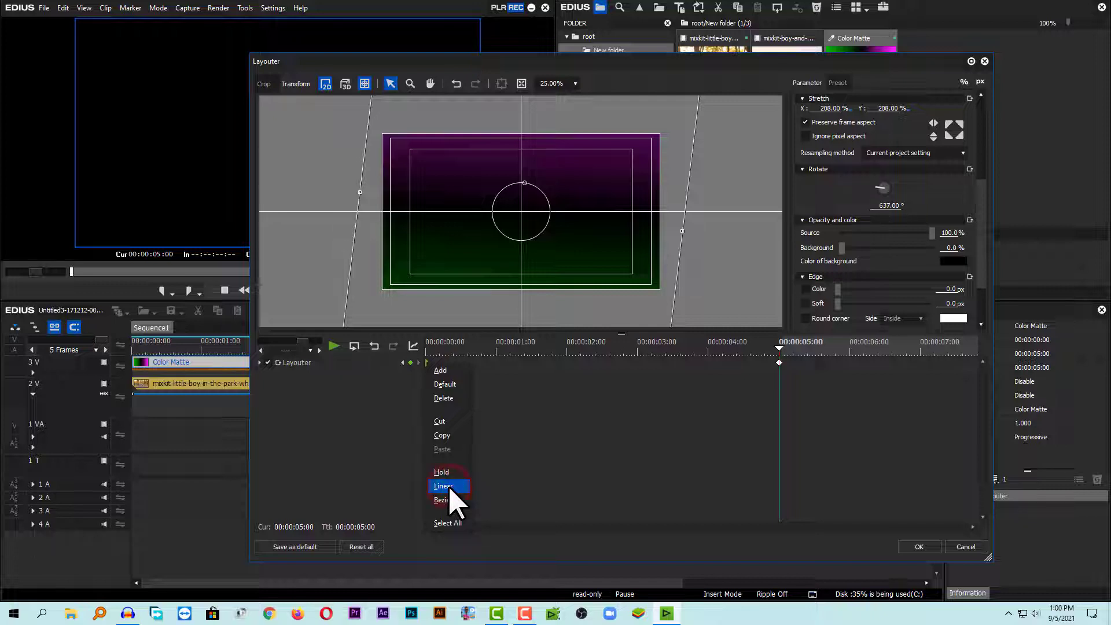
click(450, 487)
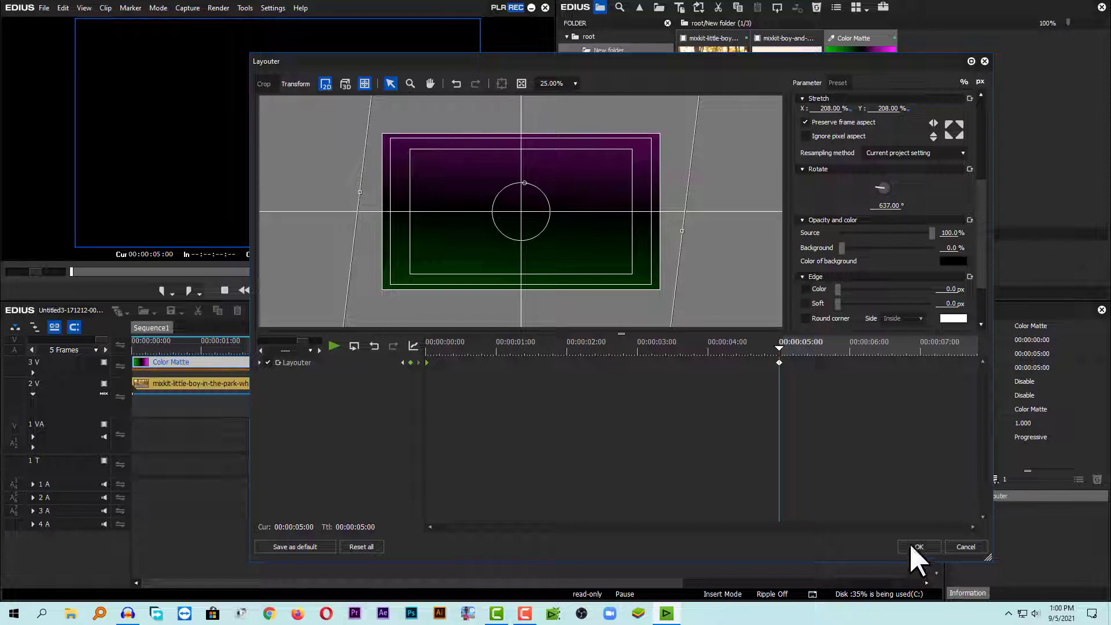
click(917, 547)
Play back the sequence and return to its start to review the matte animation.
drag(260, 345, 119, 344)
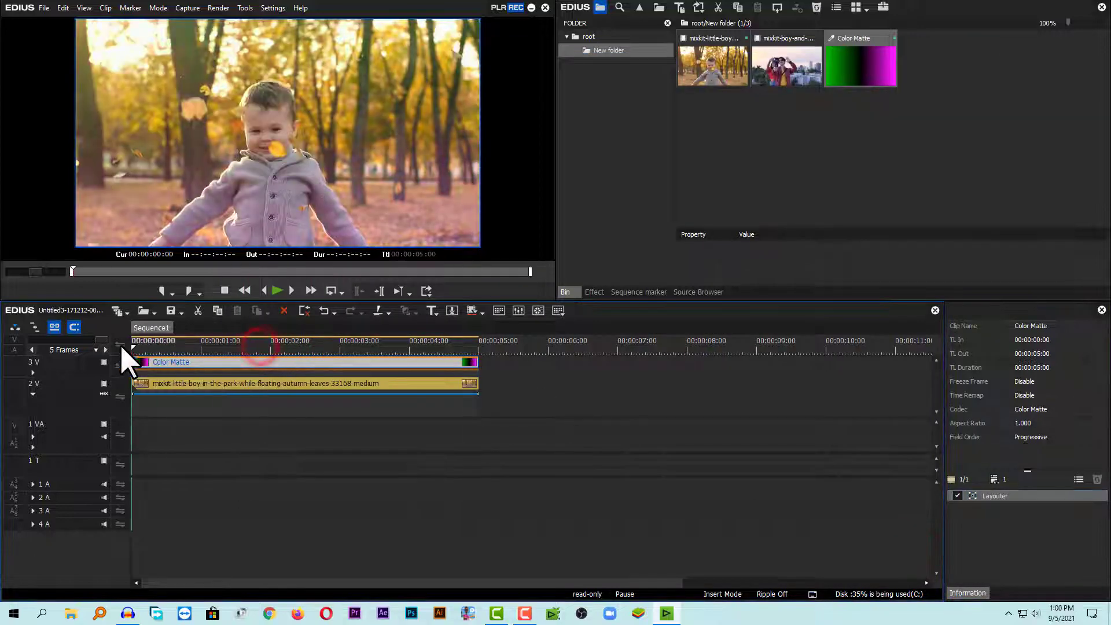
key(space)
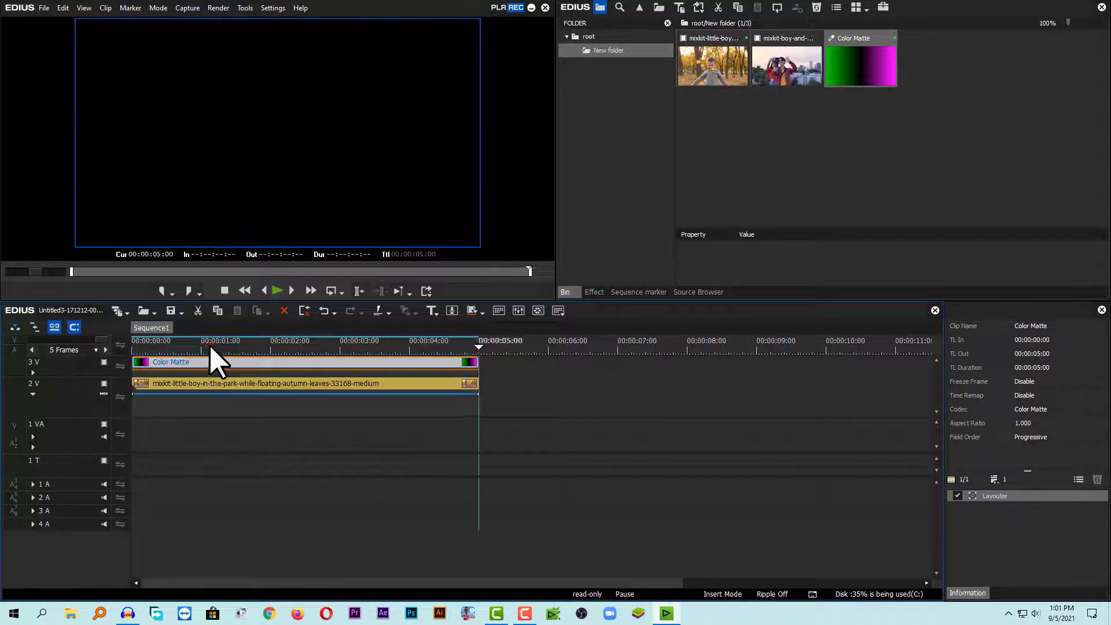
key(Home)
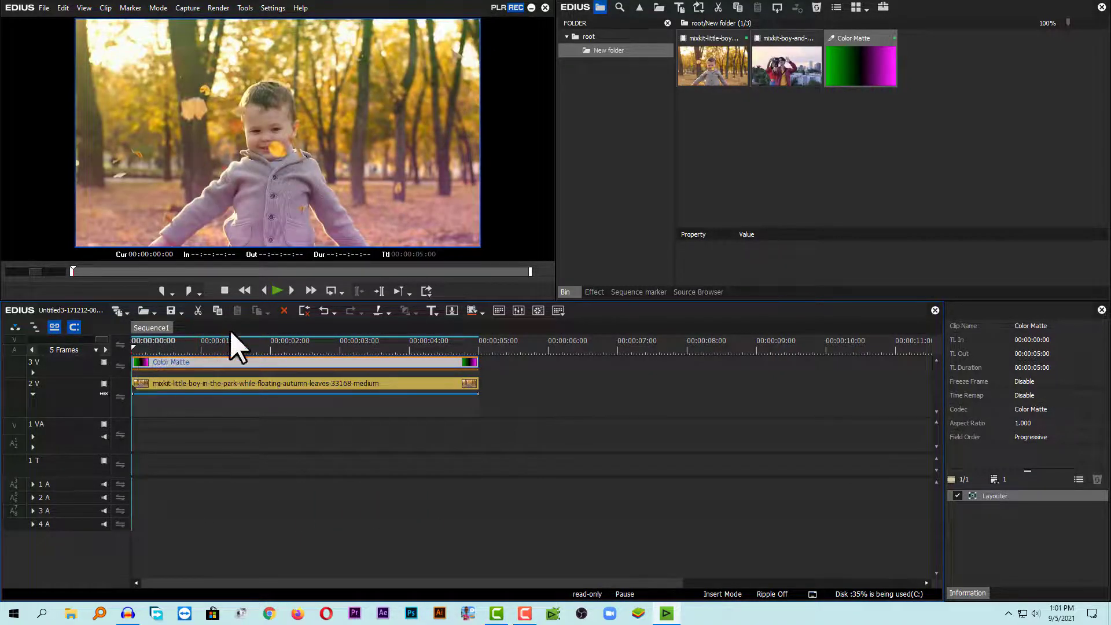
Select the Color Matte clip on track 3V and delete it from the timeline.
drag(503, 363, 434, 360)
key(Delete)
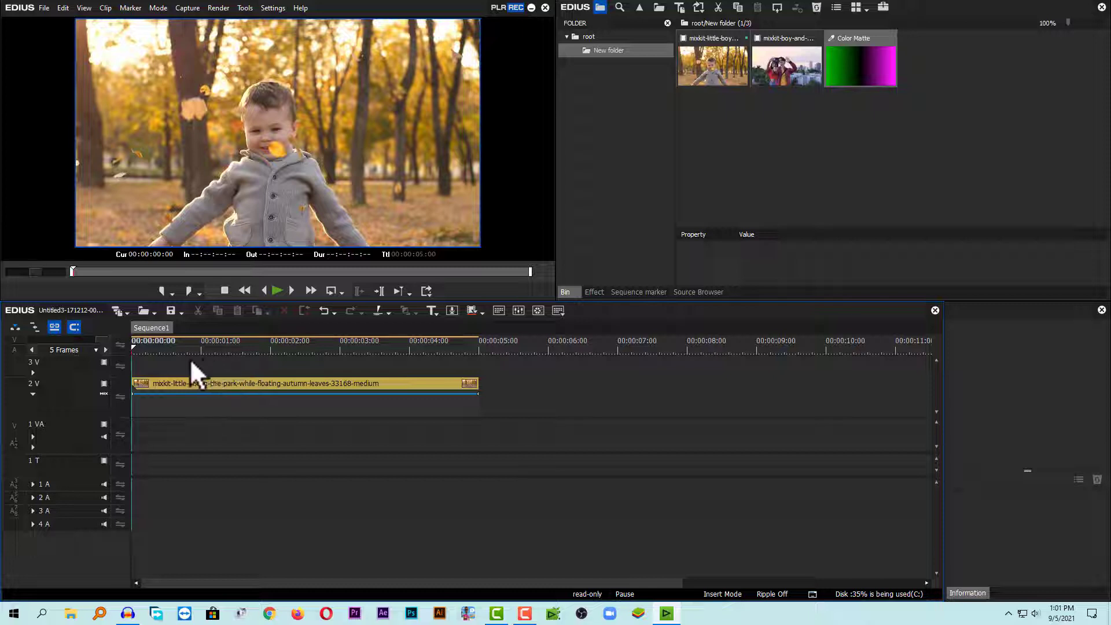
Apply the Mask video filter to the boy-in-the-park clip on track 2V.
click(594, 291)
click(610, 50)
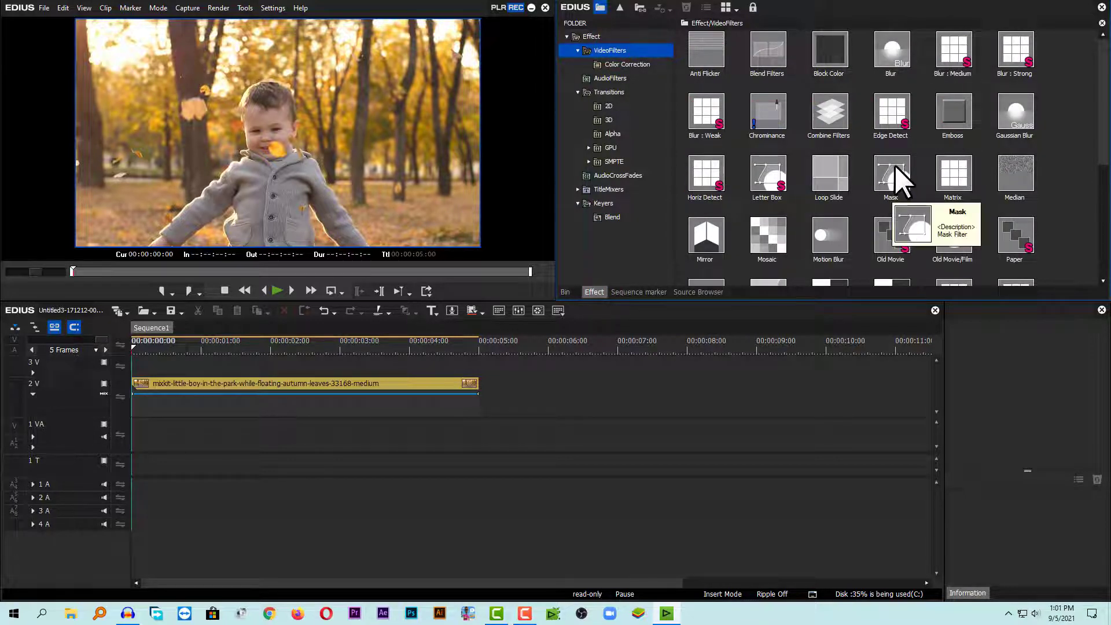
drag(890, 167, 182, 384)
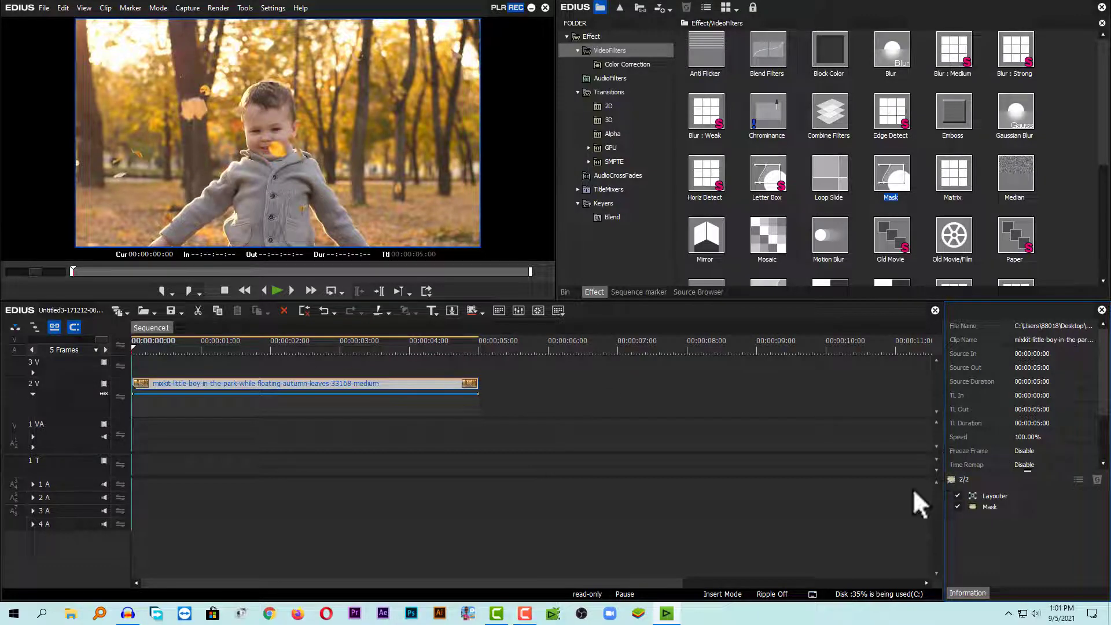
Open the Mask filter settings and draw an elliptical mask shape over the lower-right part of the frame.
click(1003, 506)
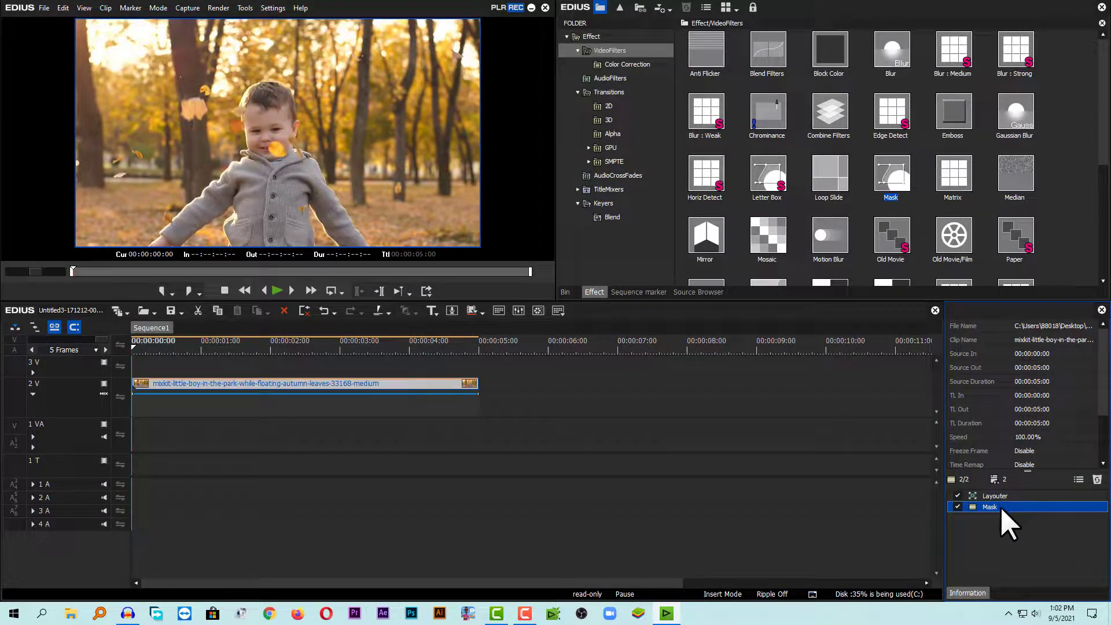
double_click(1000, 506)
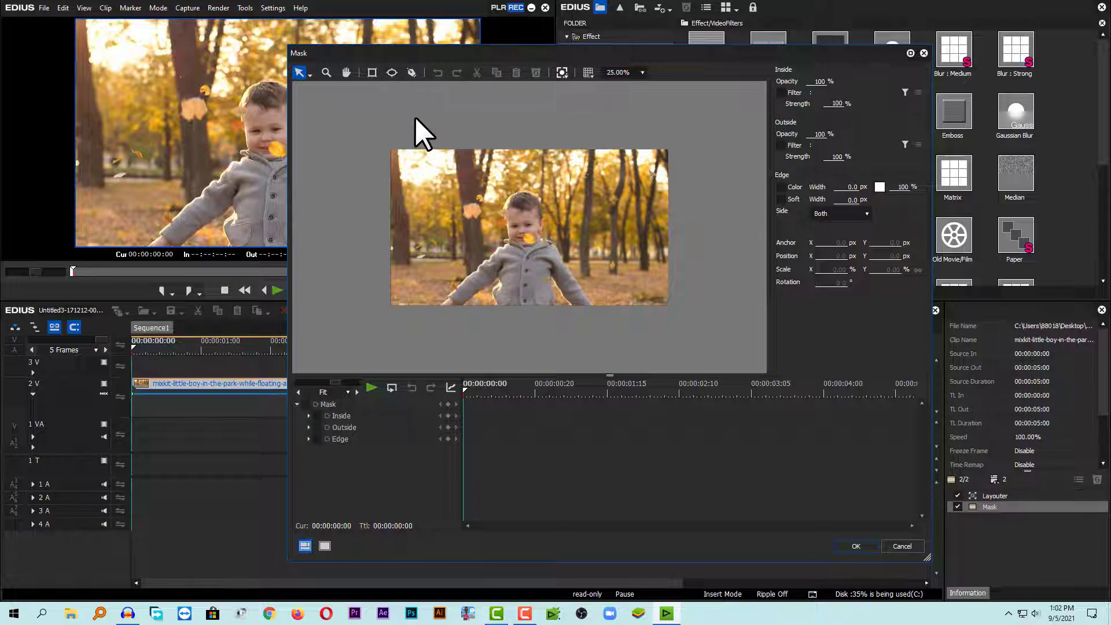
click(392, 72)
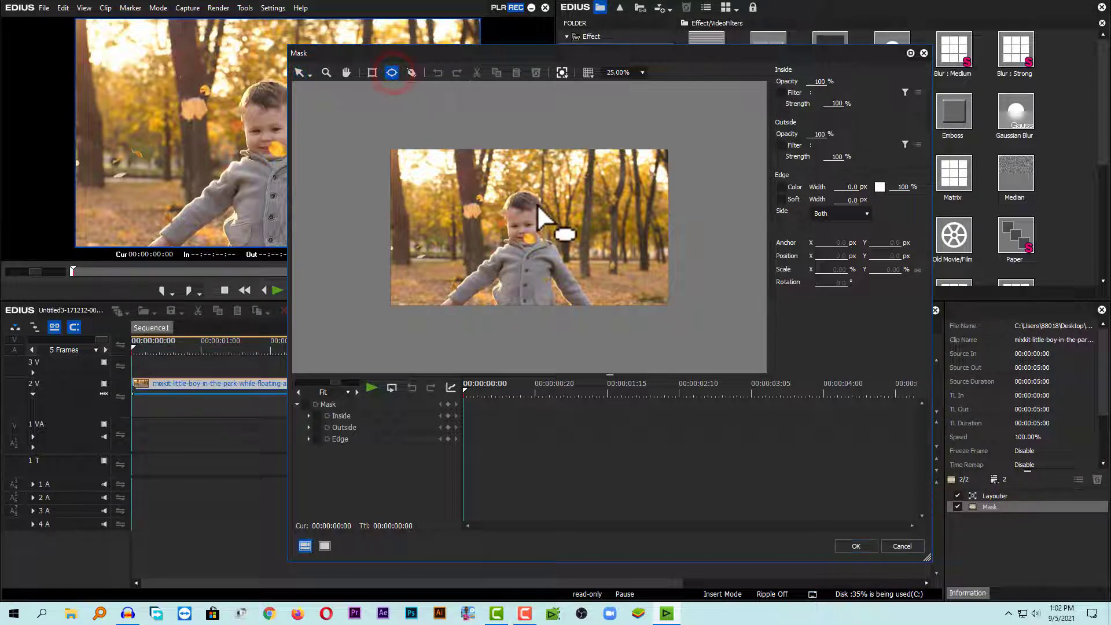
drag(537, 203, 744, 406)
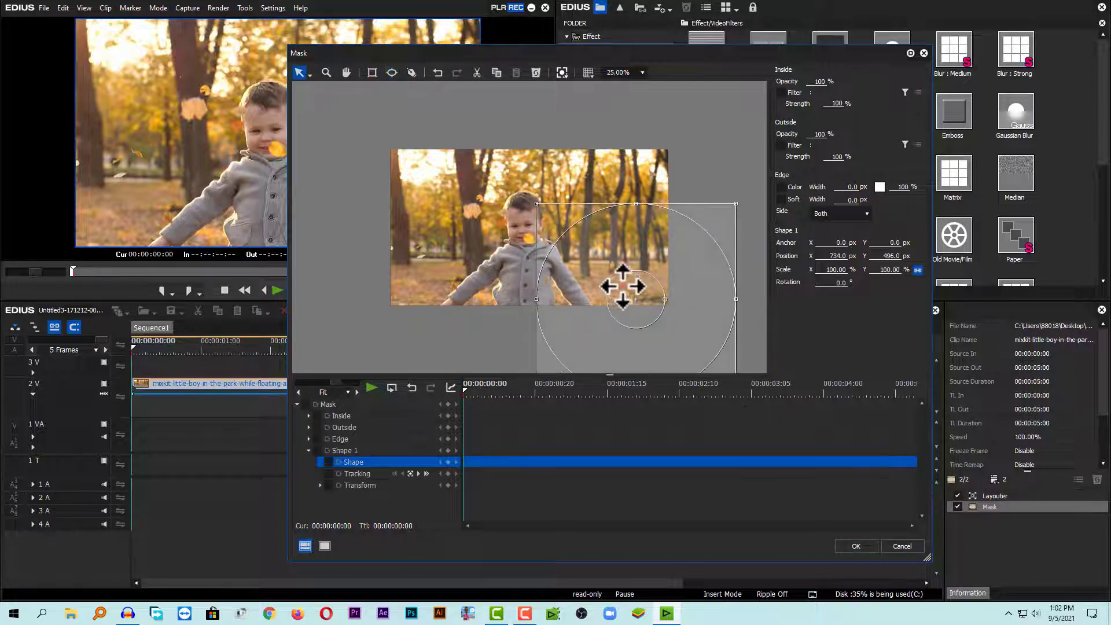
drag(622, 285, 620, 258)
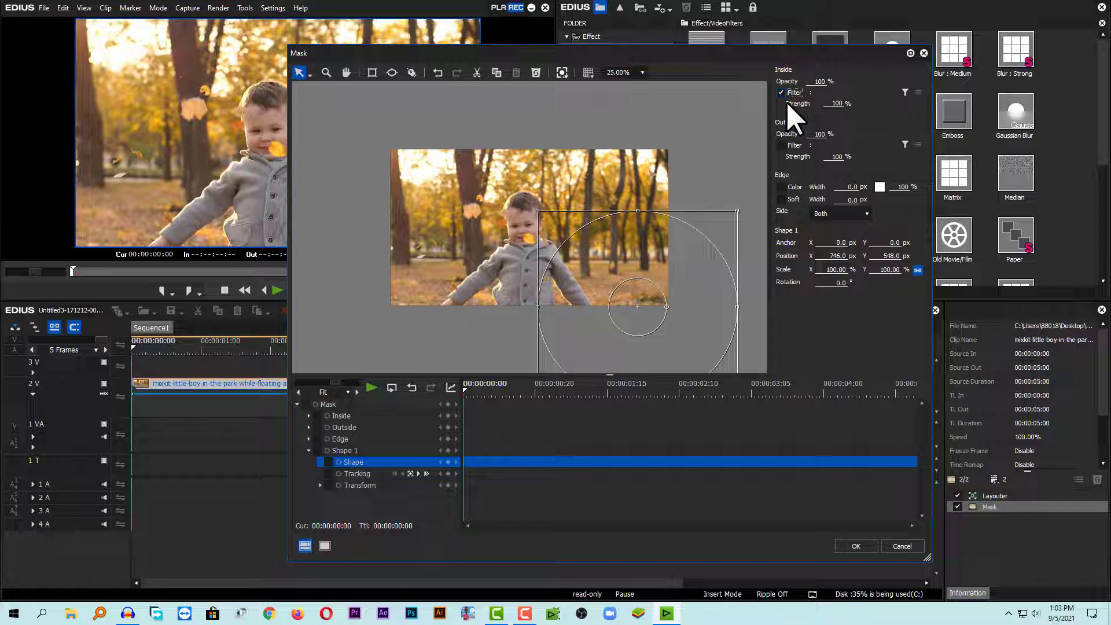
Enable the inside filter of the mask and choose Primary Color Correction for it.
click(904, 92)
double_click(651, 248)
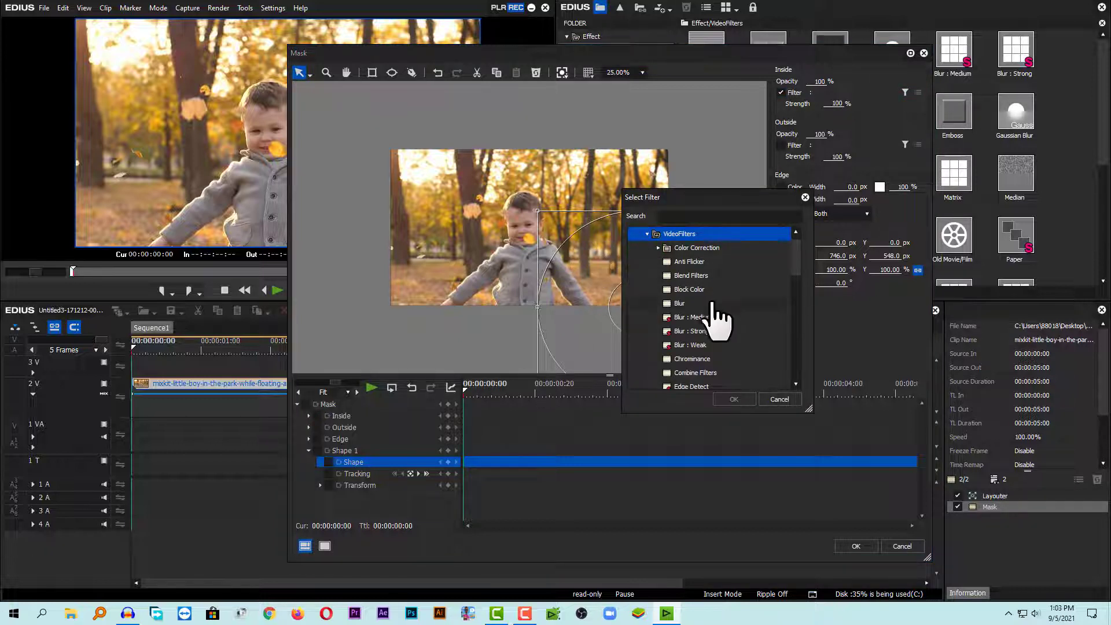
click(659, 247)
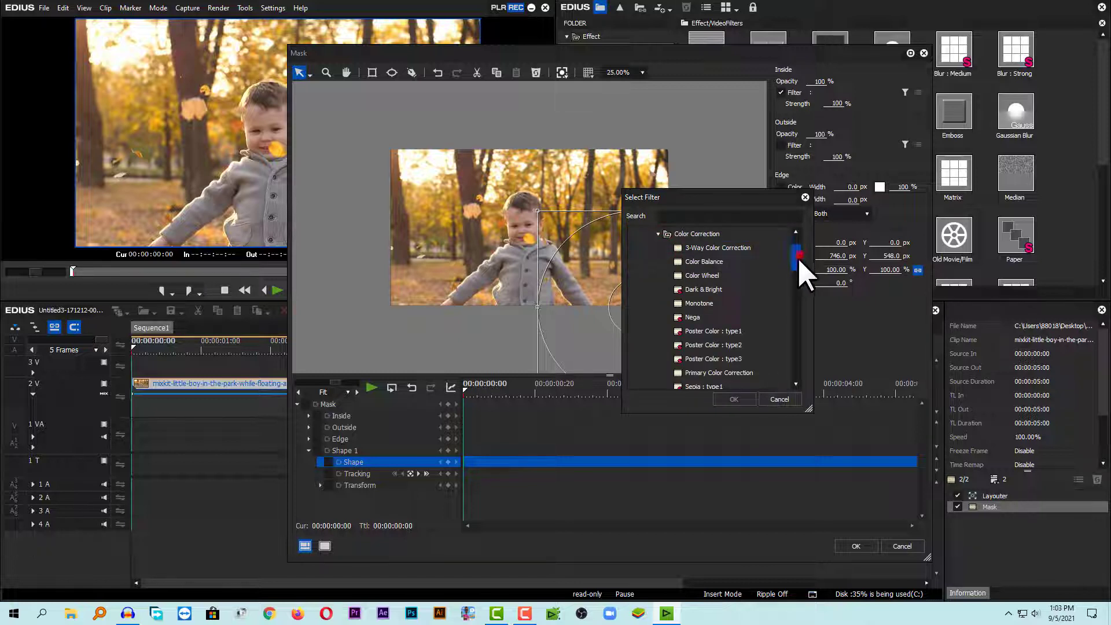
drag(797, 256, 794, 272)
click(726, 263)
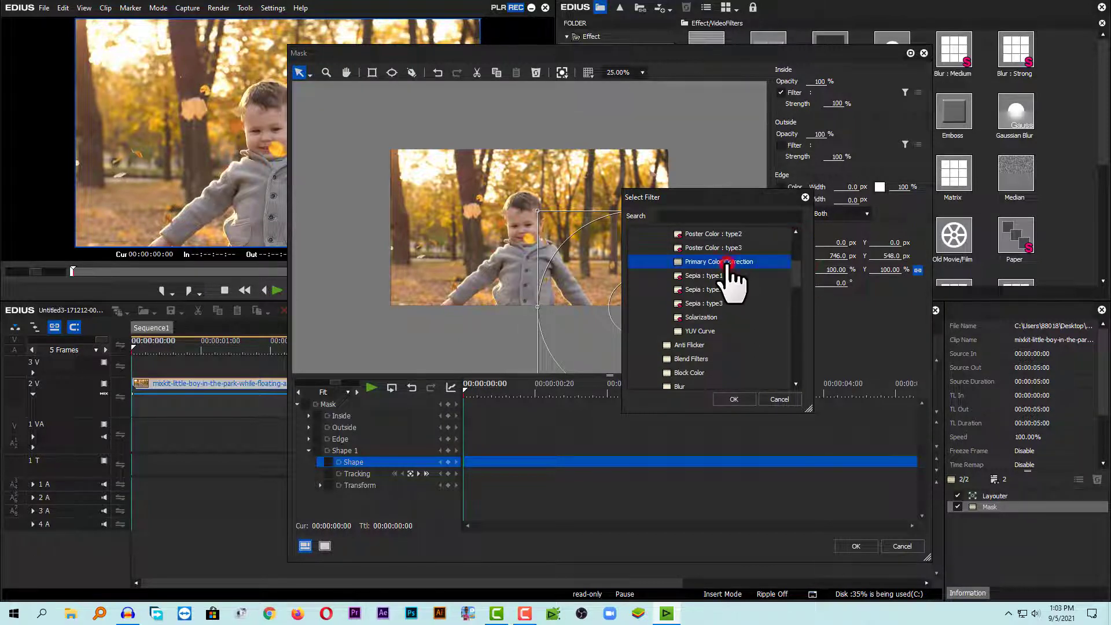
click(730, 398)
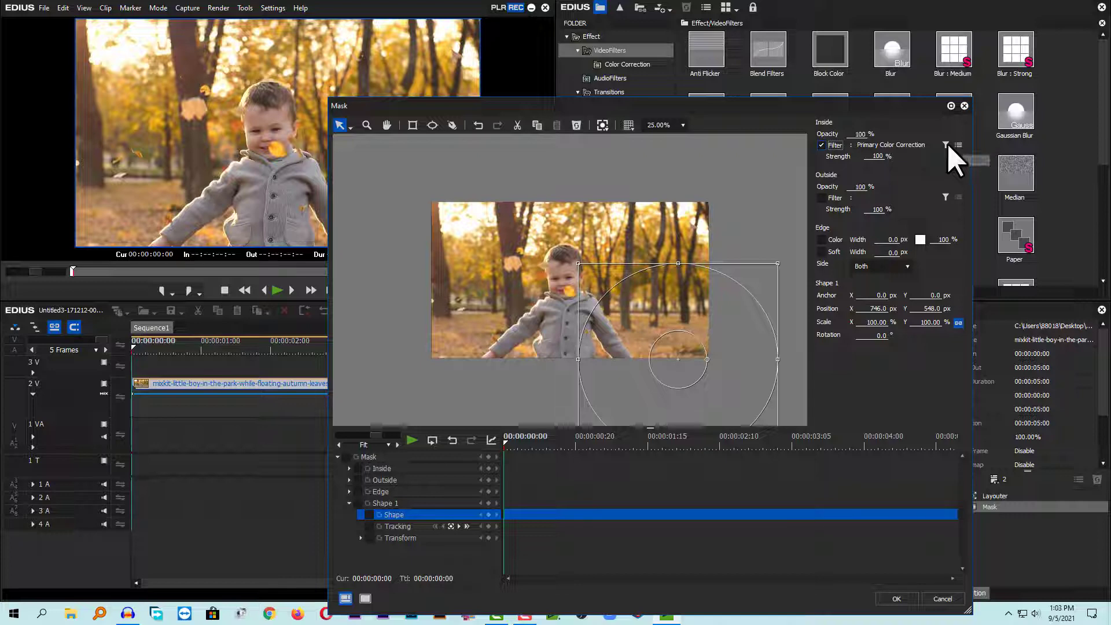
Open the Primary Color Correction settings, set Tint to 100 with a slight curve adjustment, and apply.
click(955, 144)
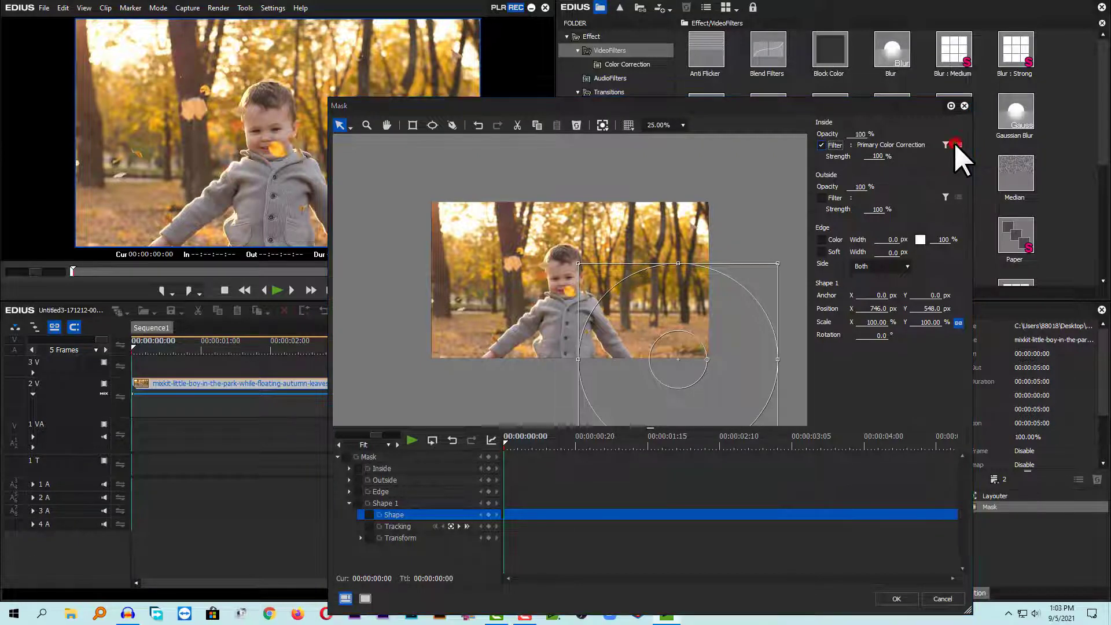
drag(530, 15, 660, 35)
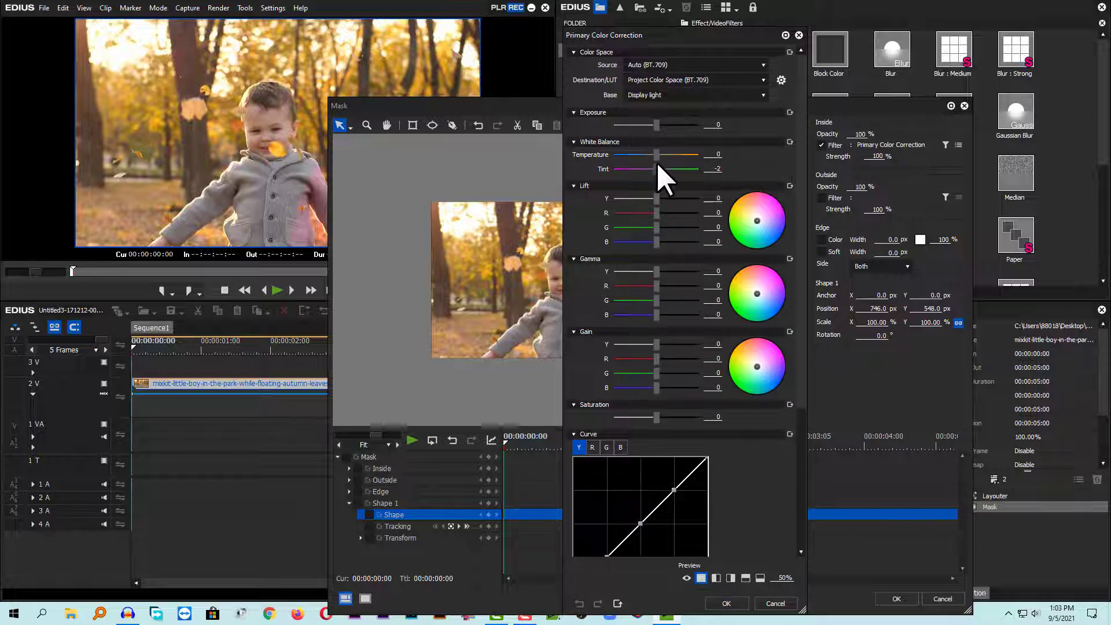
drag(656, 166, 636, 167)
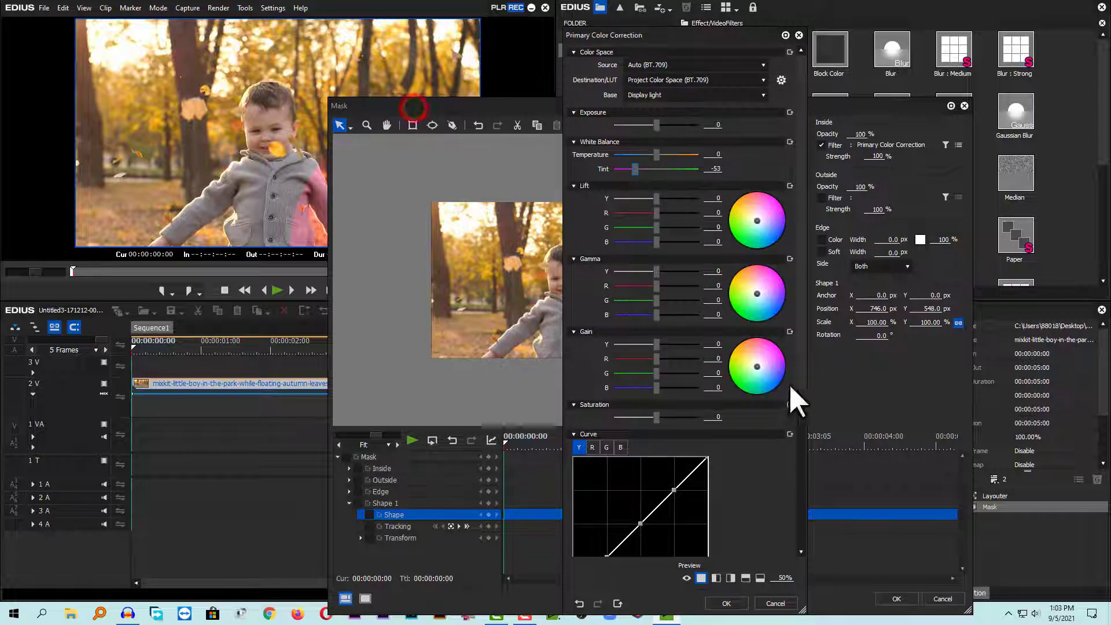
click(726, 604)
drag(566, 105, 723, 116)
click(1093, 157)
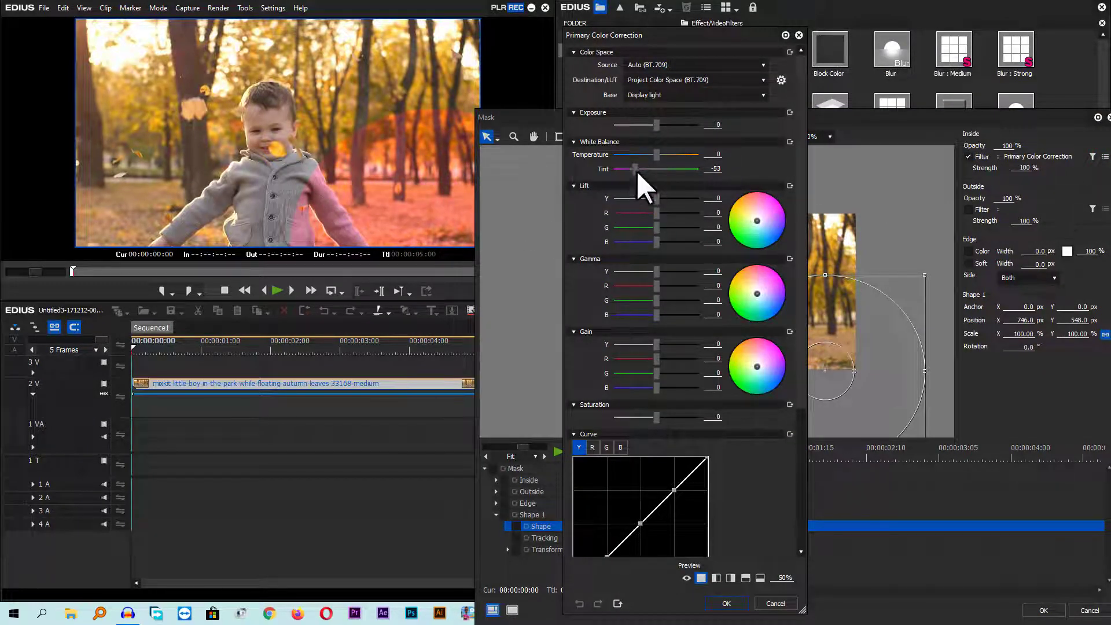
drag(636, 168, 678, 172)
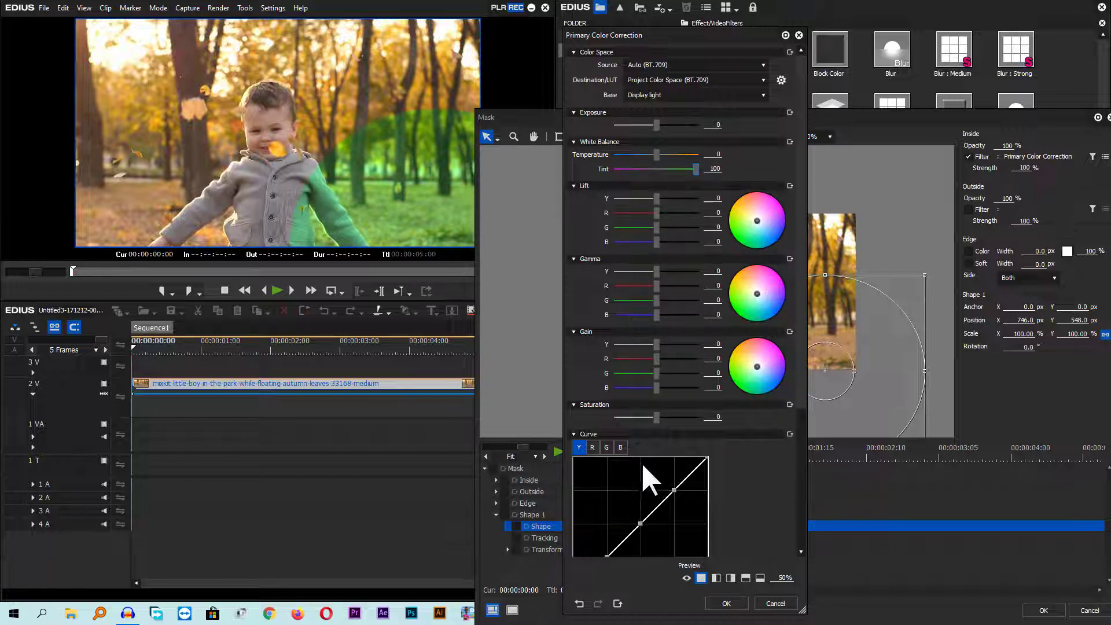
drag(673, 491, 671, 488)
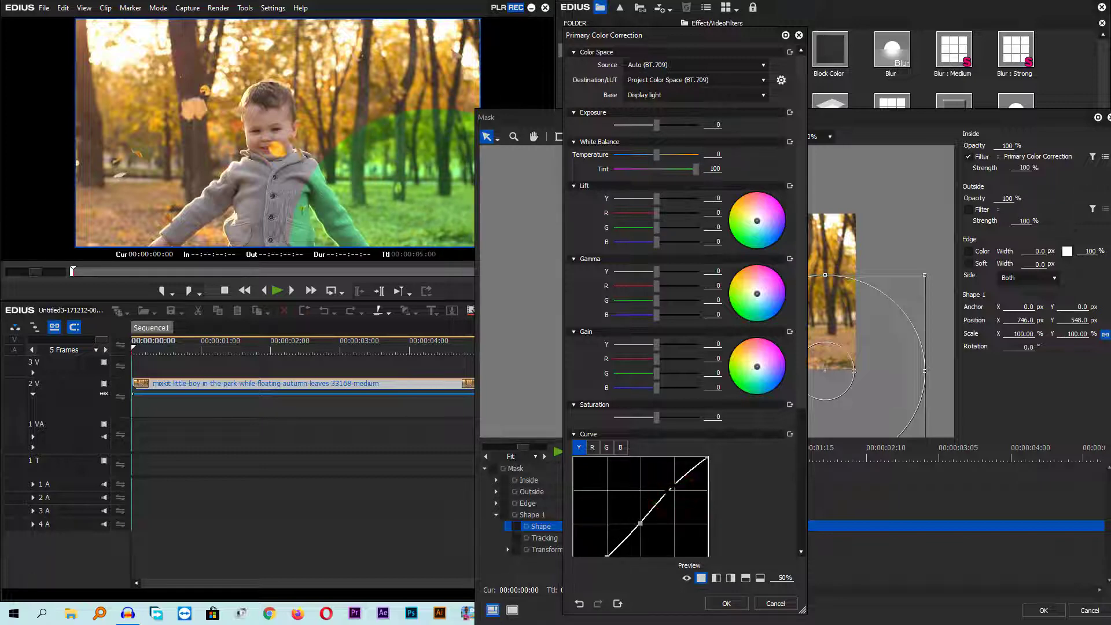
click(731, 603)
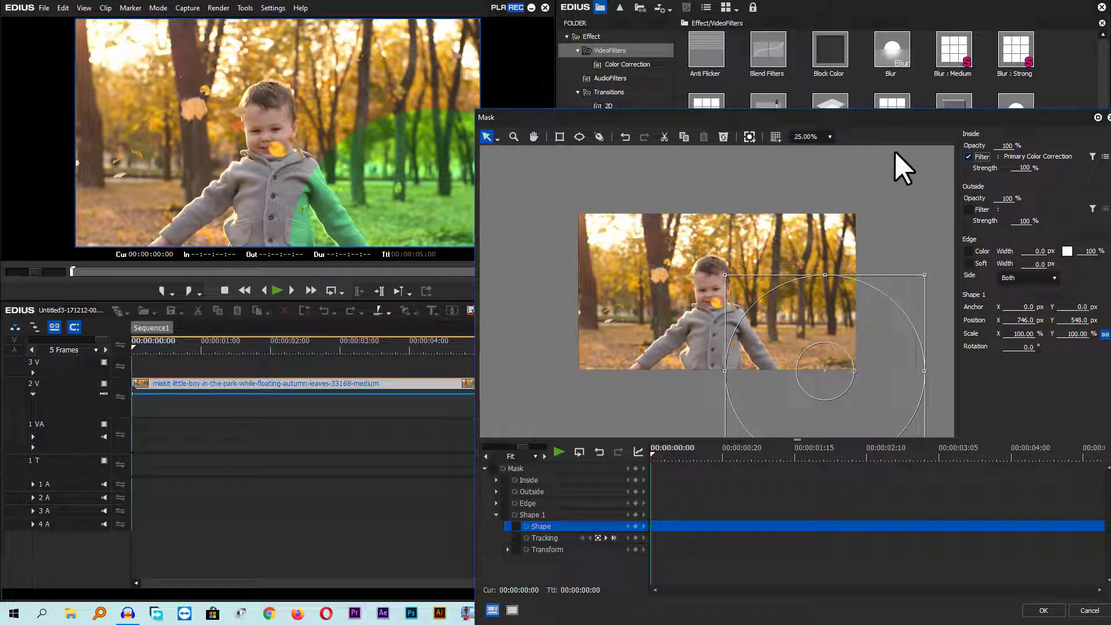
Enable the soft edge of the mask and set its width to 300 px.
click(967, 263)
click(1032, 263)
drag(1031, 264, 1049, 262)
click(1034, 264)
drag(1038, 245, 1003, 51)
drag(1025, 266, 1084, 258)
text(3)
drag(675, 119, 649, 74)
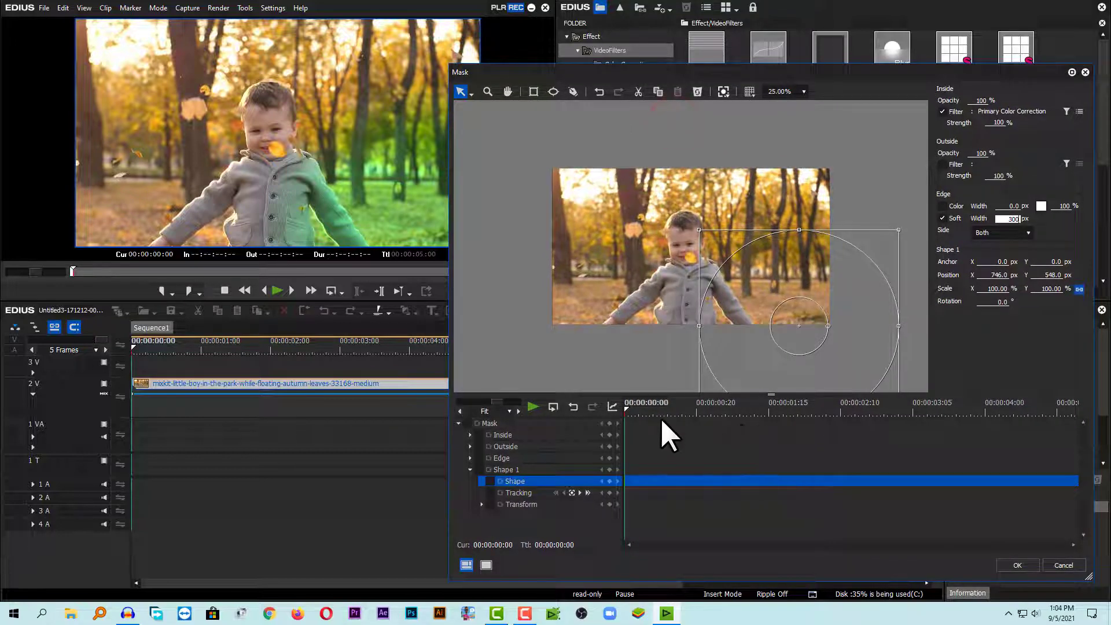
Move the ellipse mask off the lower-right corner to about 1470, 992 px and add a Mask keyframe at the start.
drag(793, 315, 854, 341)
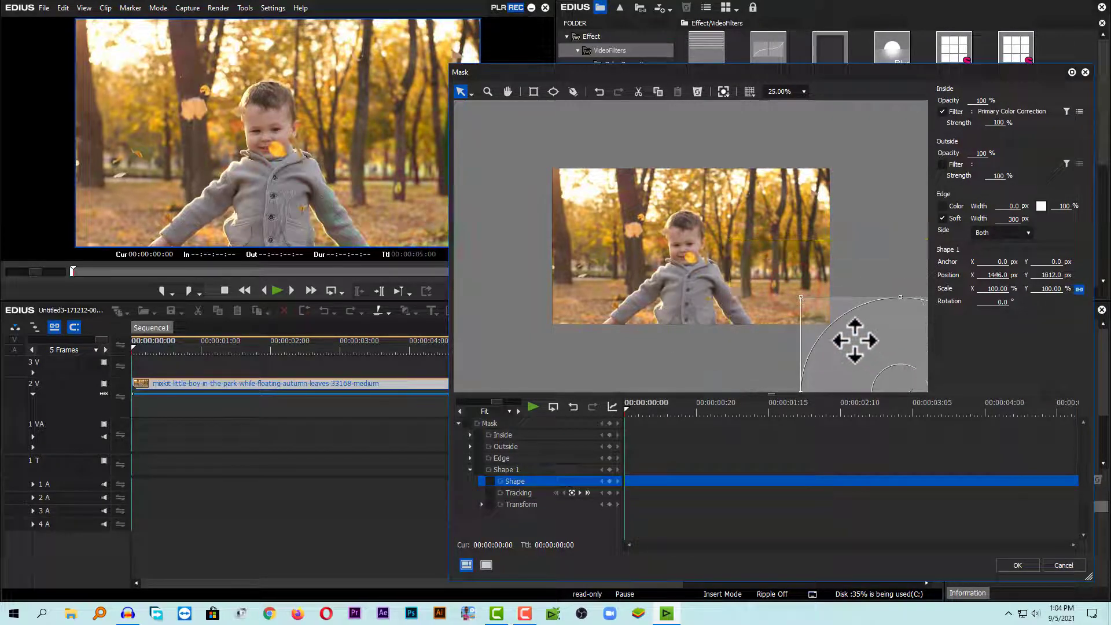
click(646, 410)
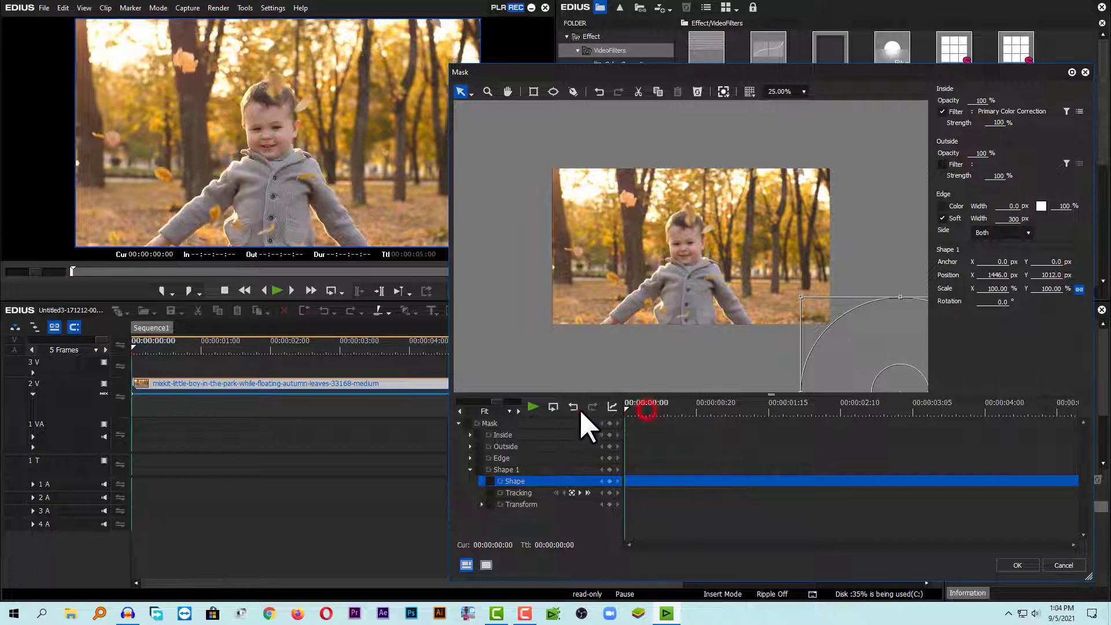
click(458, 422)
click(466, 423)
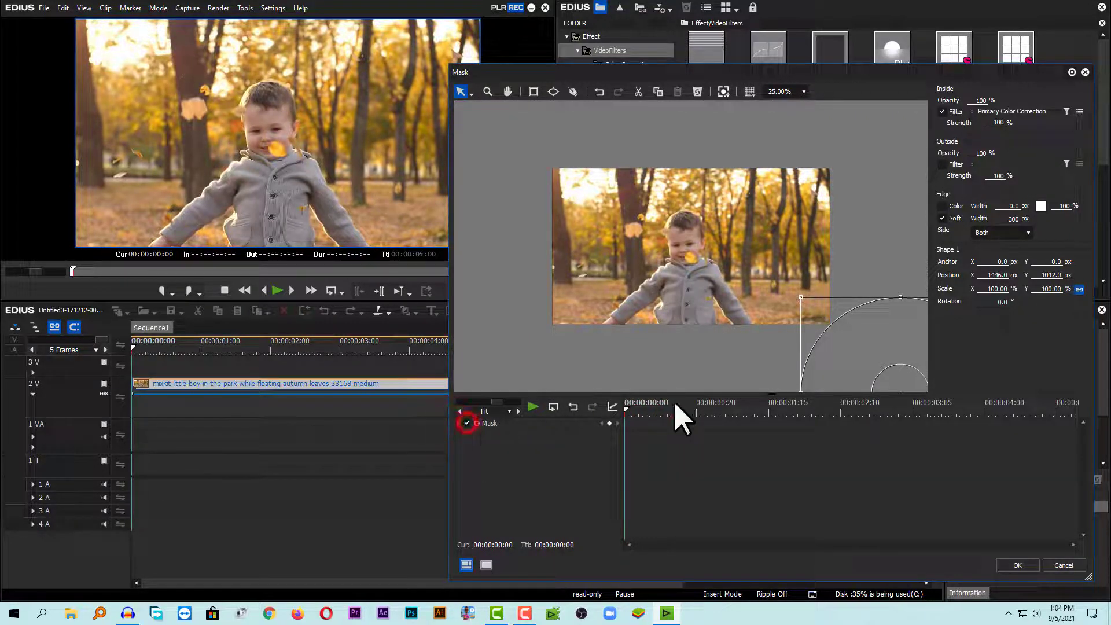
click(609, 423)
mouse_move(890, 349)
mouse_down()
mouse_move(813, 287)
mouse_move(894, 346)
mouse_up()
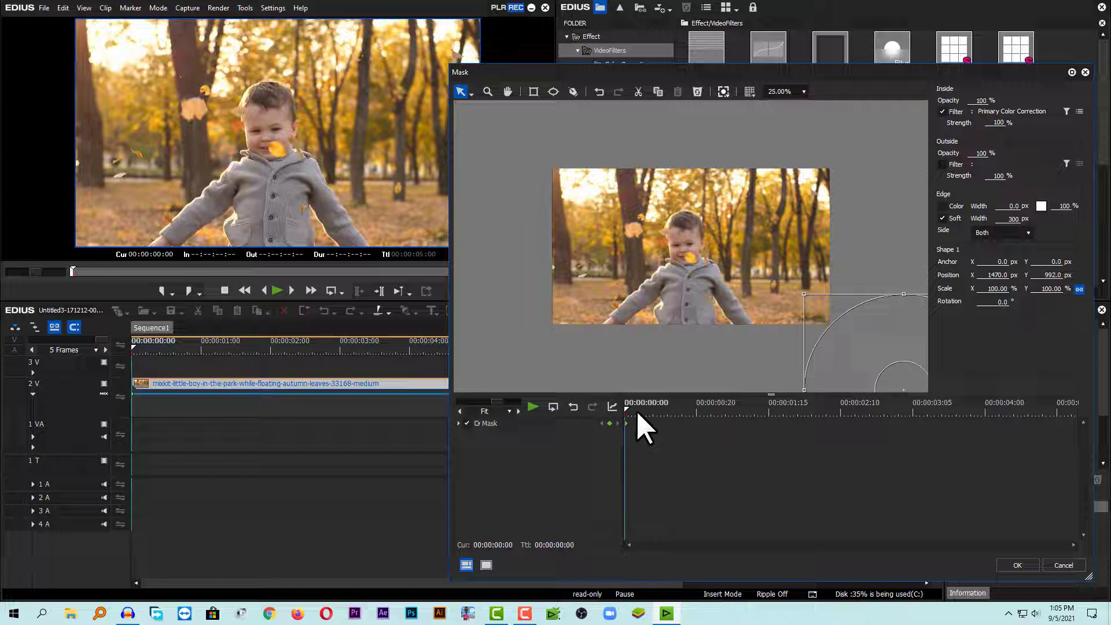
Move the ellipse mask to about 654, 436 px at 00:00:02:13 and shift it slightly at 00:00:05:00.
drag(630, 410, 849, 418)
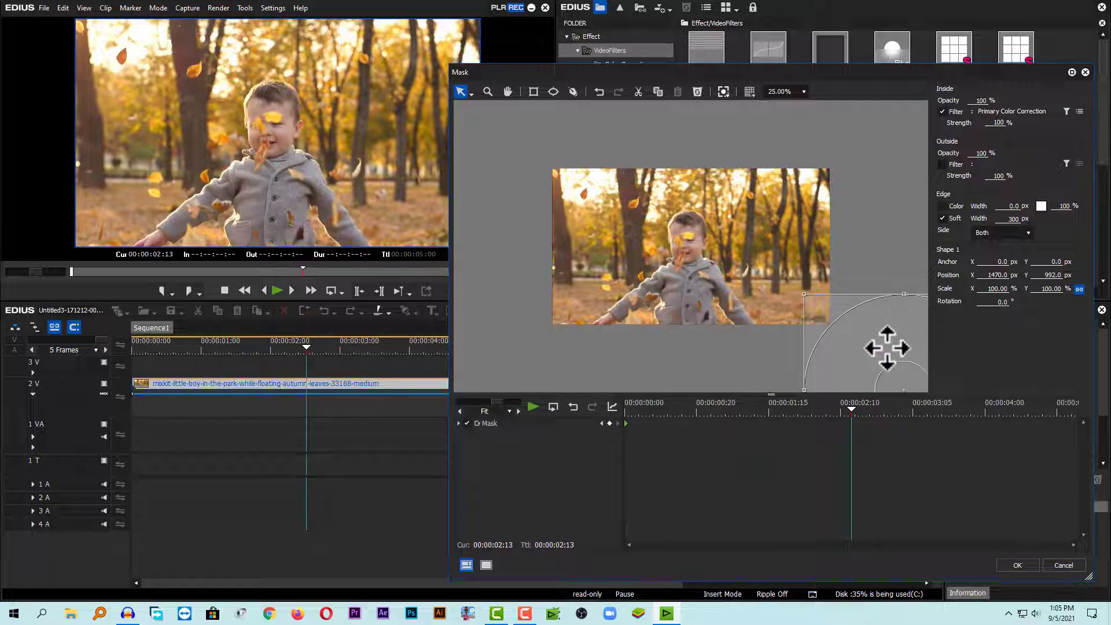
drag(882, 347, 766, 273)
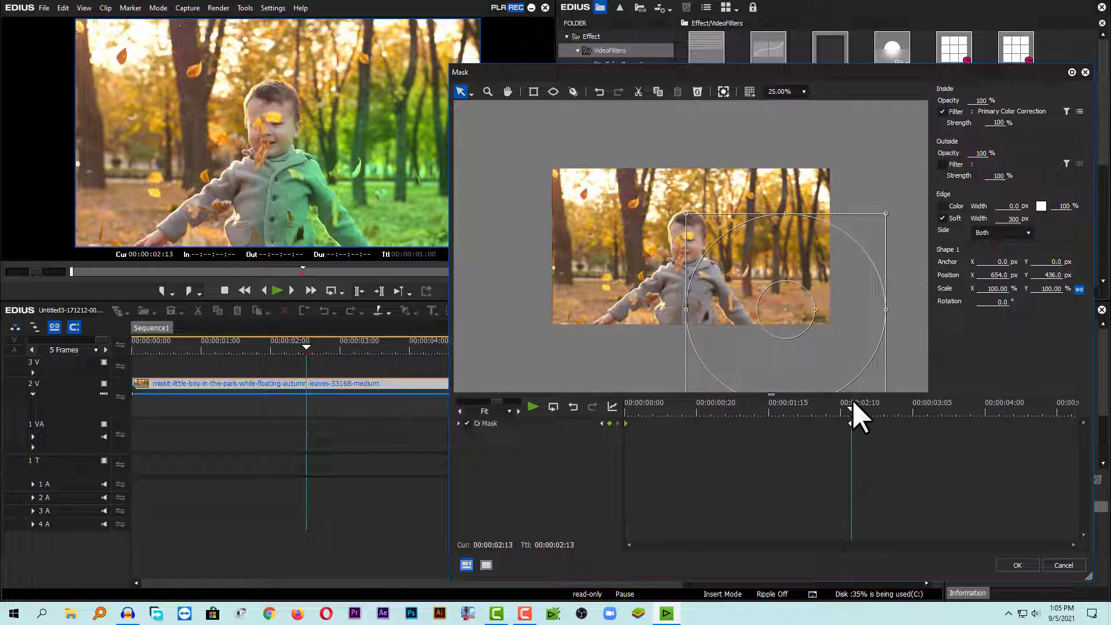
drag(852, 403, 1099, 445)
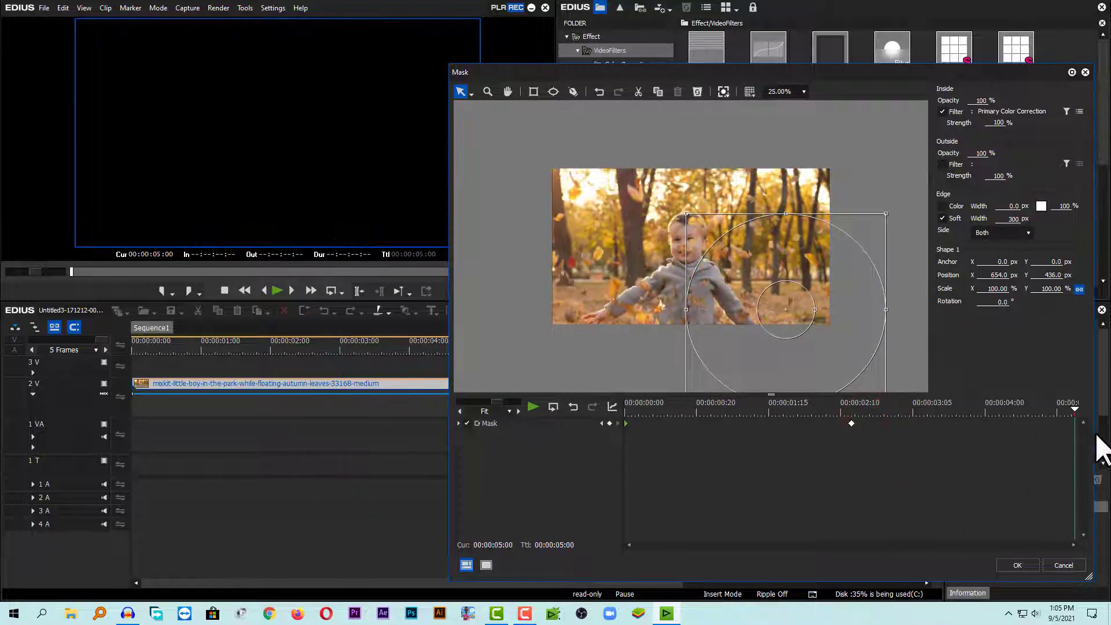
drag(781, 305, 818, 347)
Preview the mask animation from the start and apply the Mask settings.
drag(805, 403, 612, 401)
key(space)
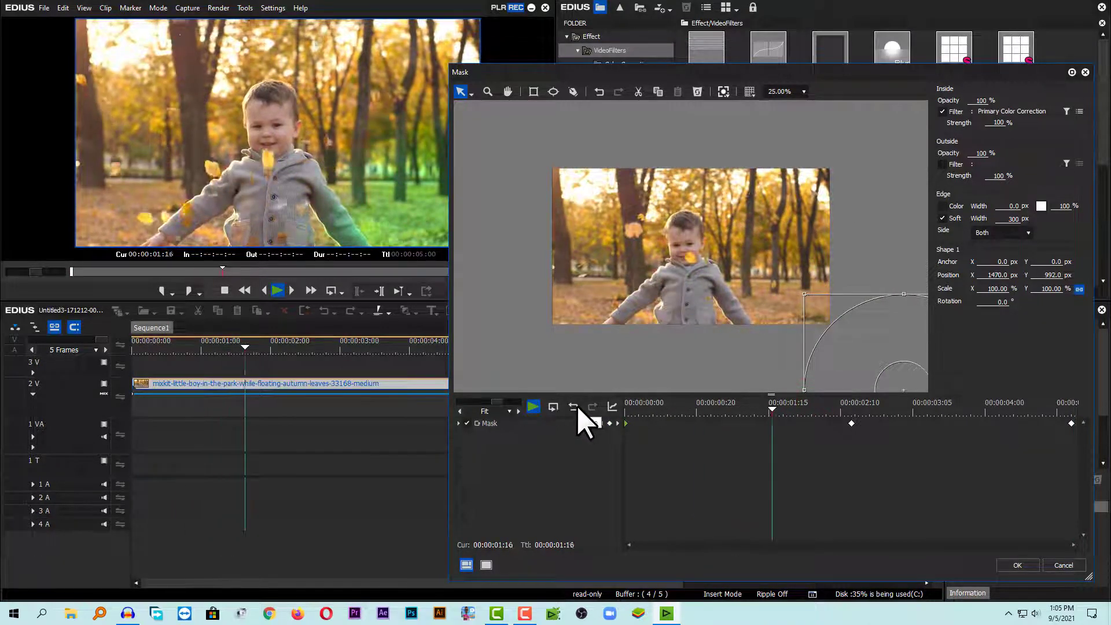
key(space)
click(1017, 565)
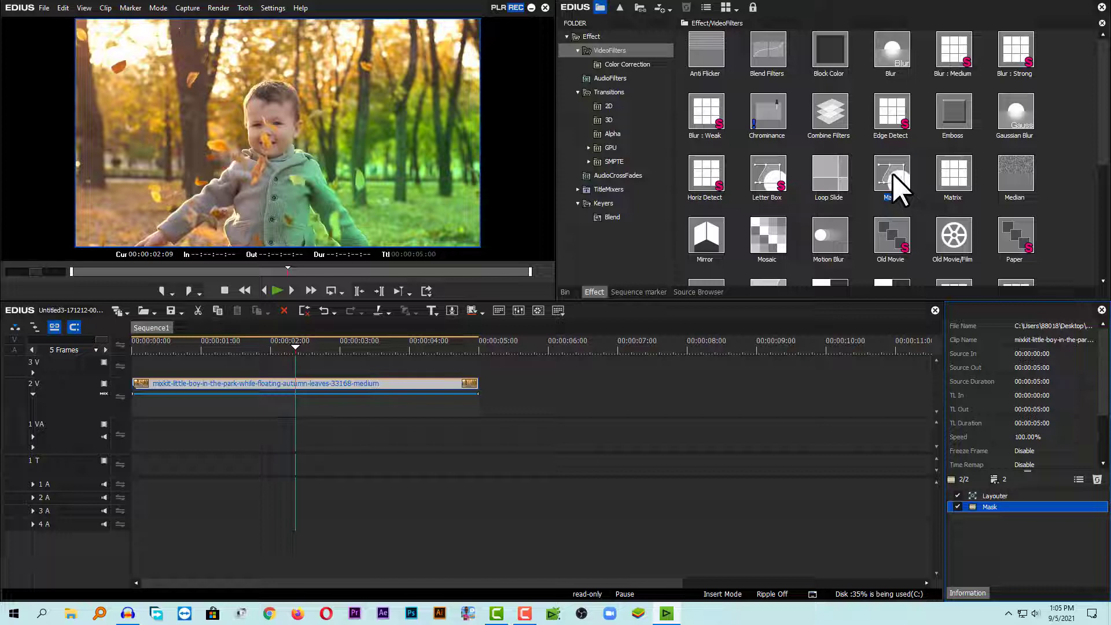
Apply a second Mask filter to the clip and open its settings.
drag(894, 172, 331, 385)
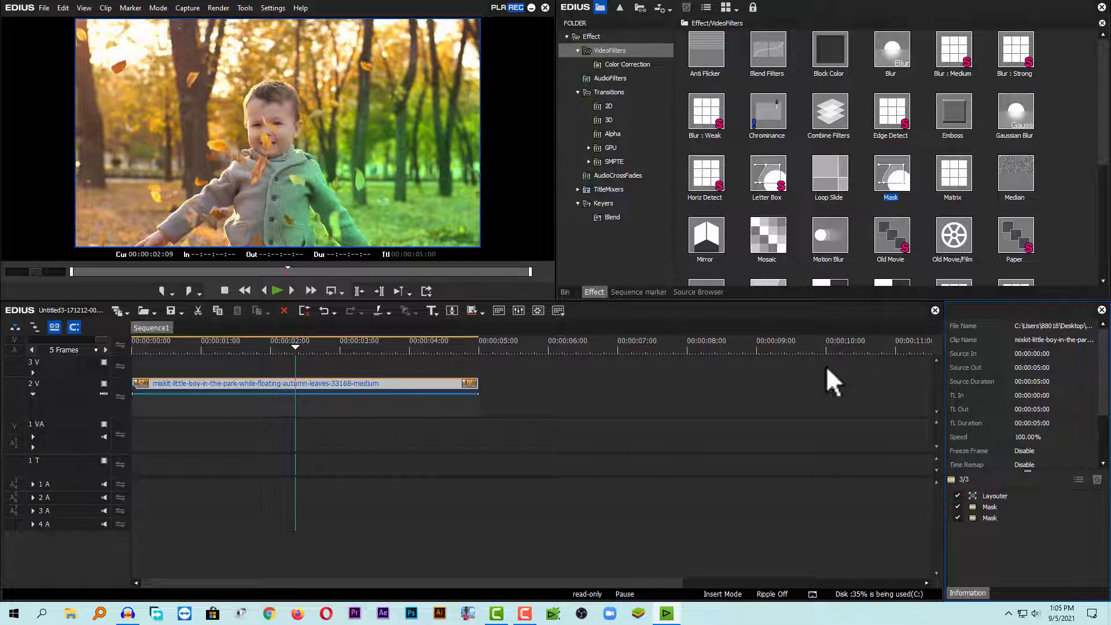
click(989, 507)
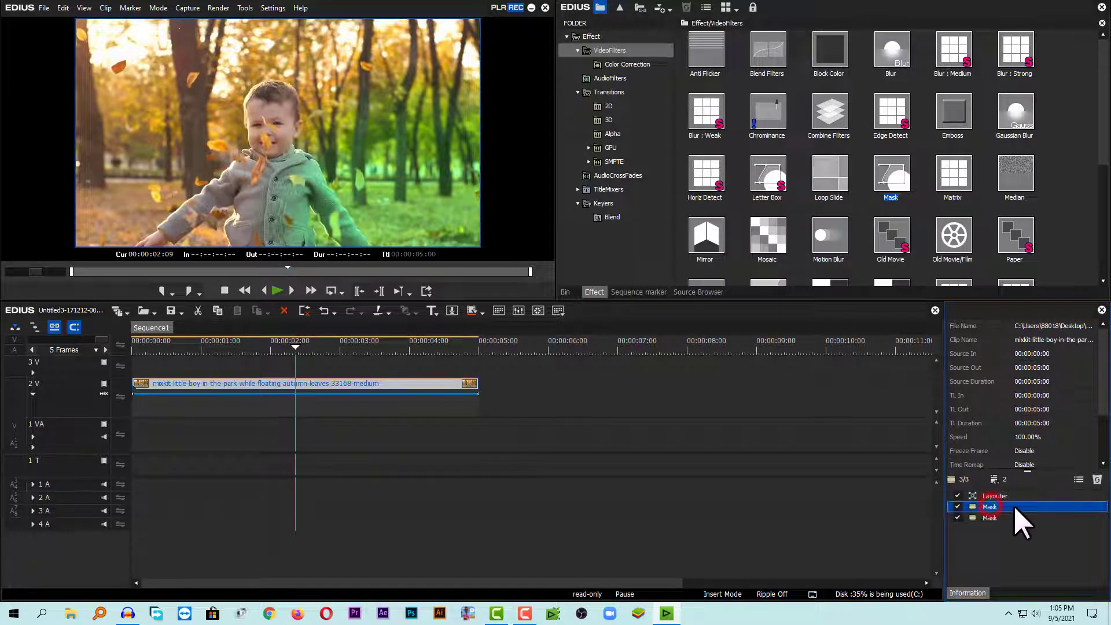
click(989, 517)
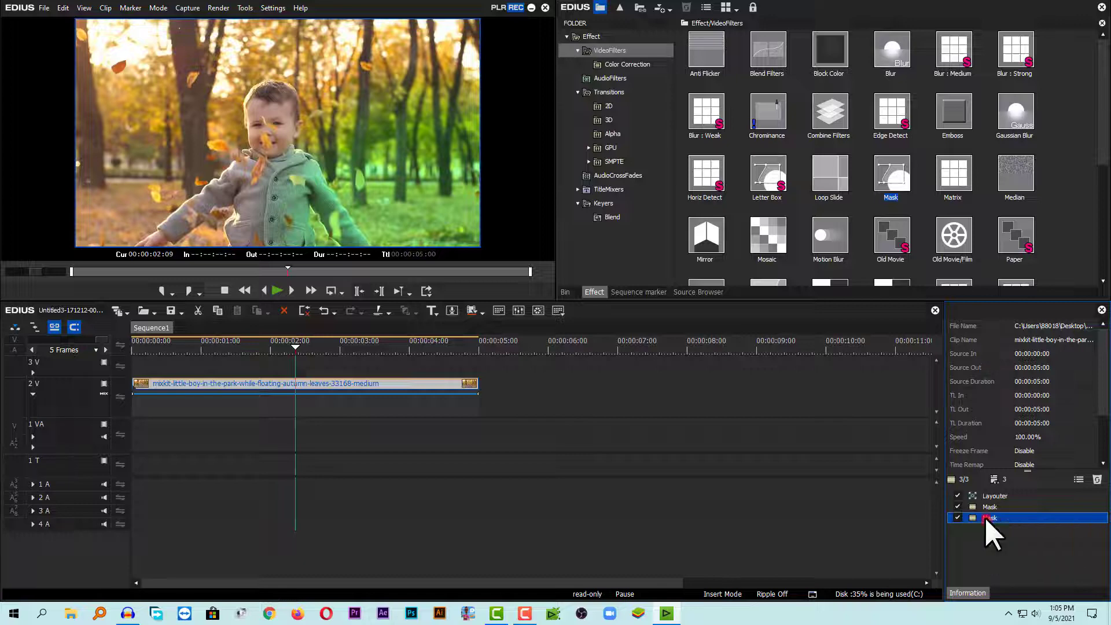
double_click(984, 517)
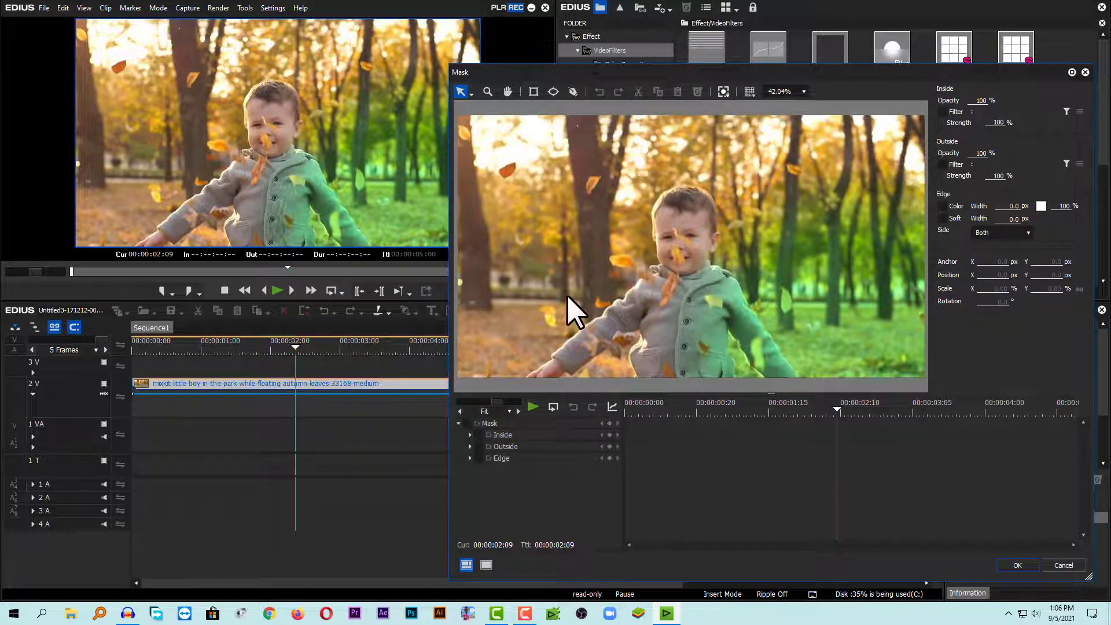
Draw an ellipse mask and place it near the frame's lower-left corner, at about -855, 404 px, at 25% zoom.
drag(580, 68, 502, 42)
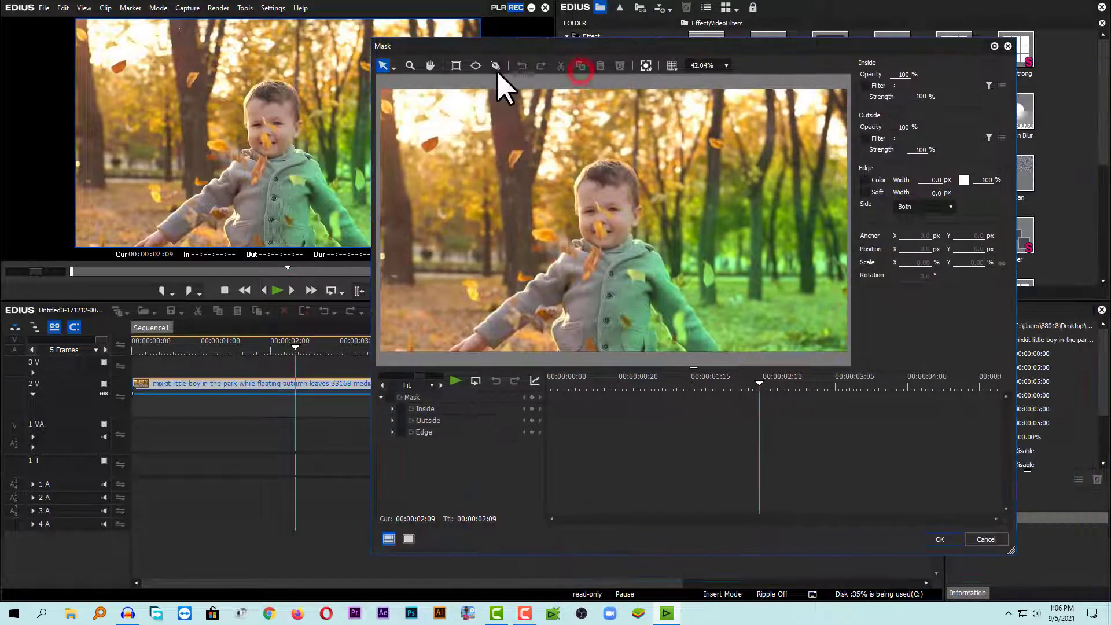
click(474, 65)
drag(461, 182, 716, 453)
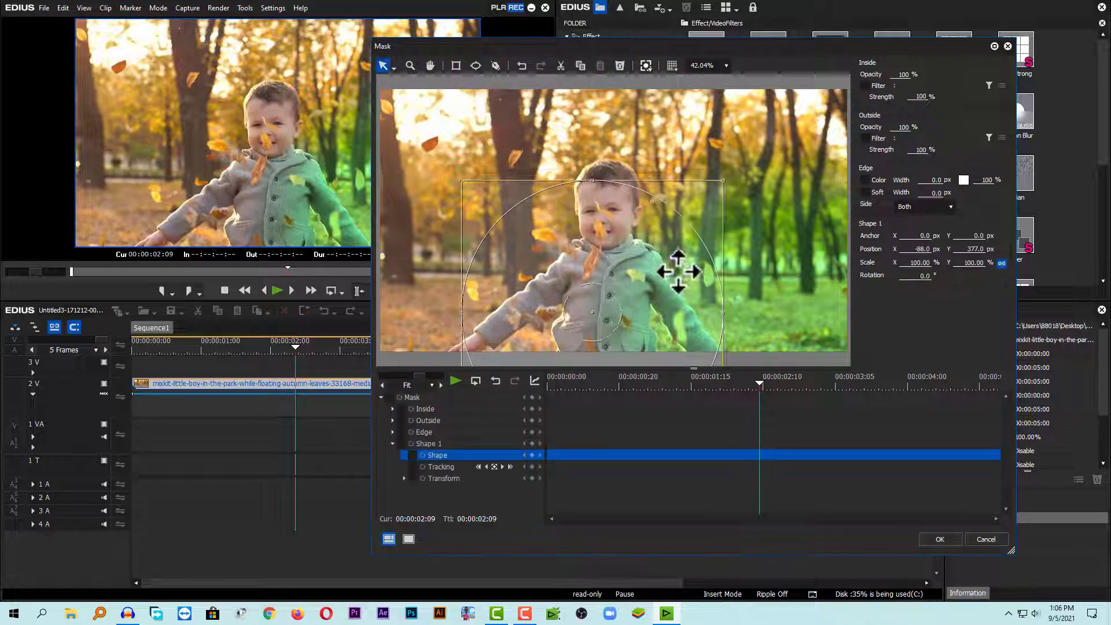
drag(674, 268, 421, 311)
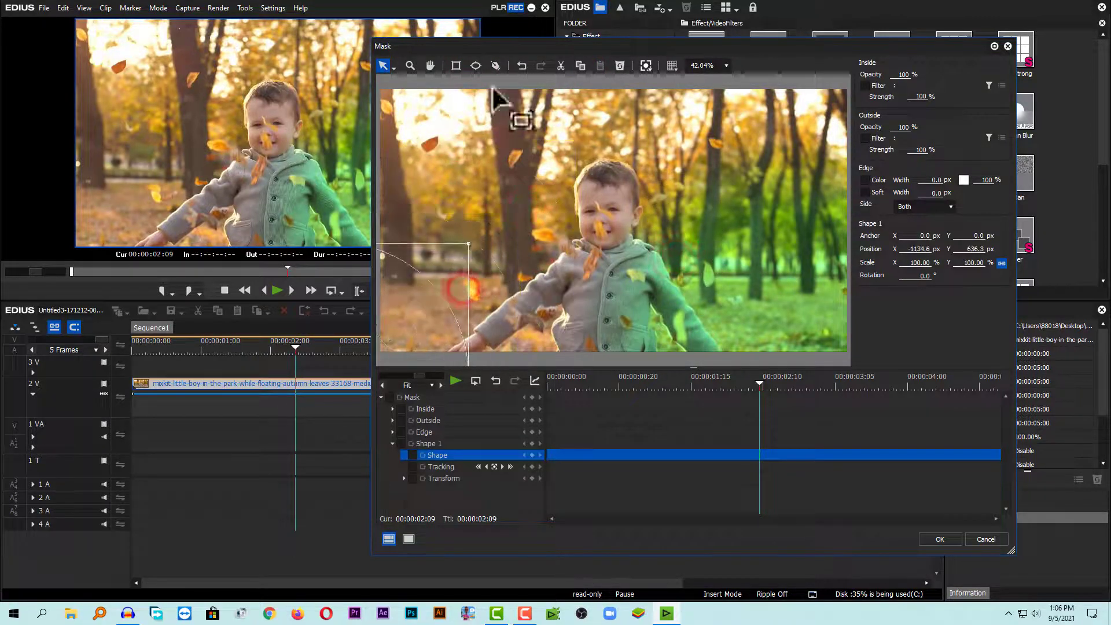
click(725, 66)
click(688, 179)
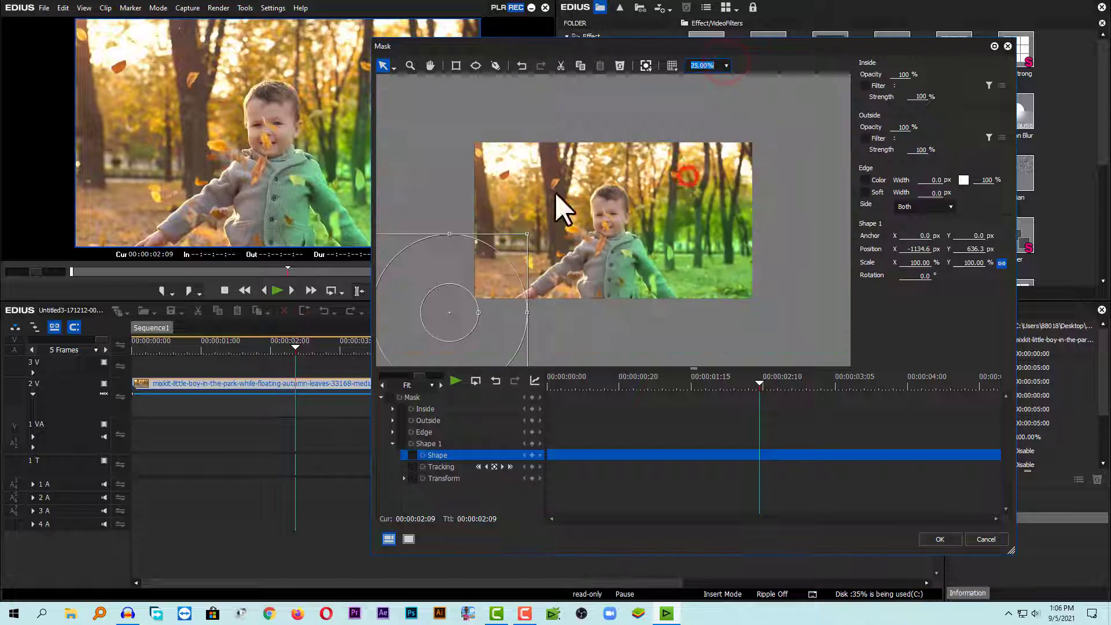
mouse_move(504, 247)
mouse_down()
mouse_move(515, 227)
mouse_move(531, 231)
mouse_move(513, 241)
mouse_up()
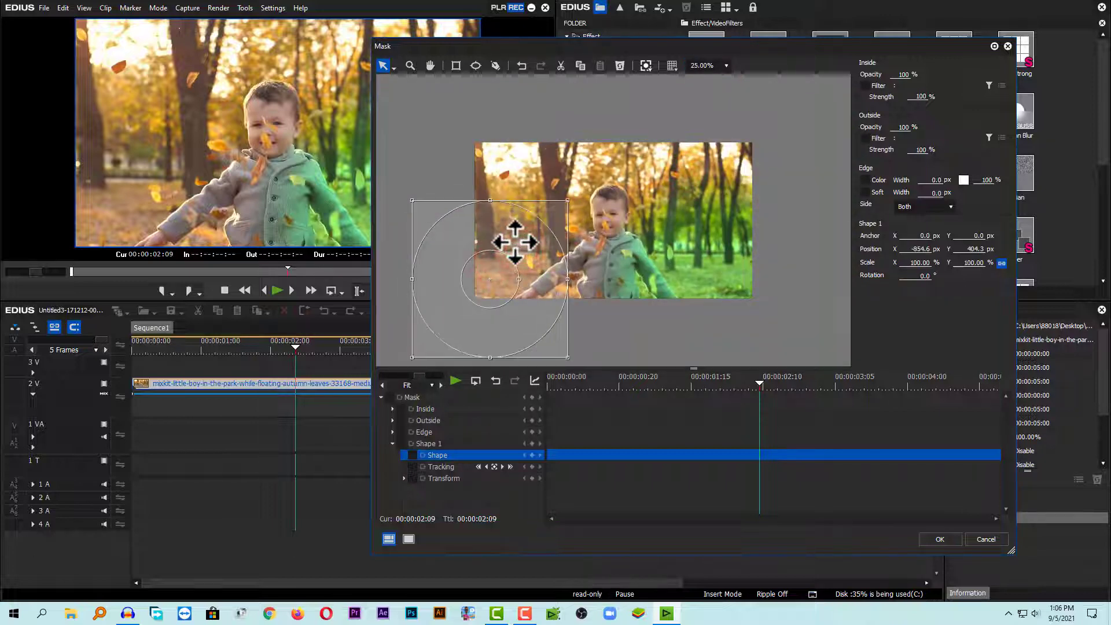
Enable the Inside filter and assign Primary Color Correction to it.
click(865, 85)
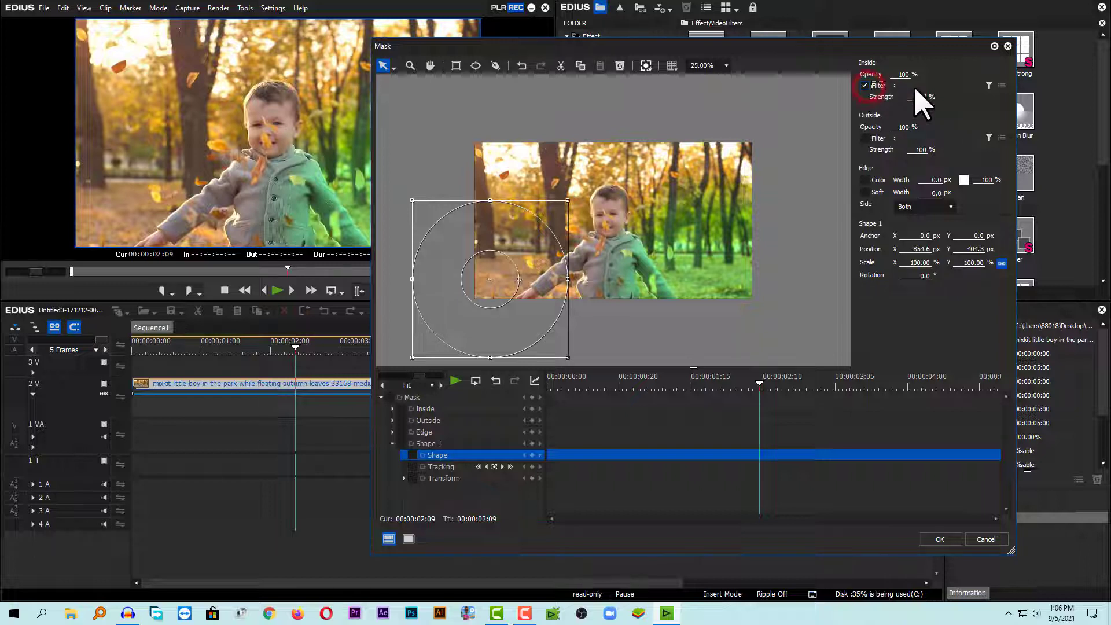
click(988, 85)
double_click(661, 248)
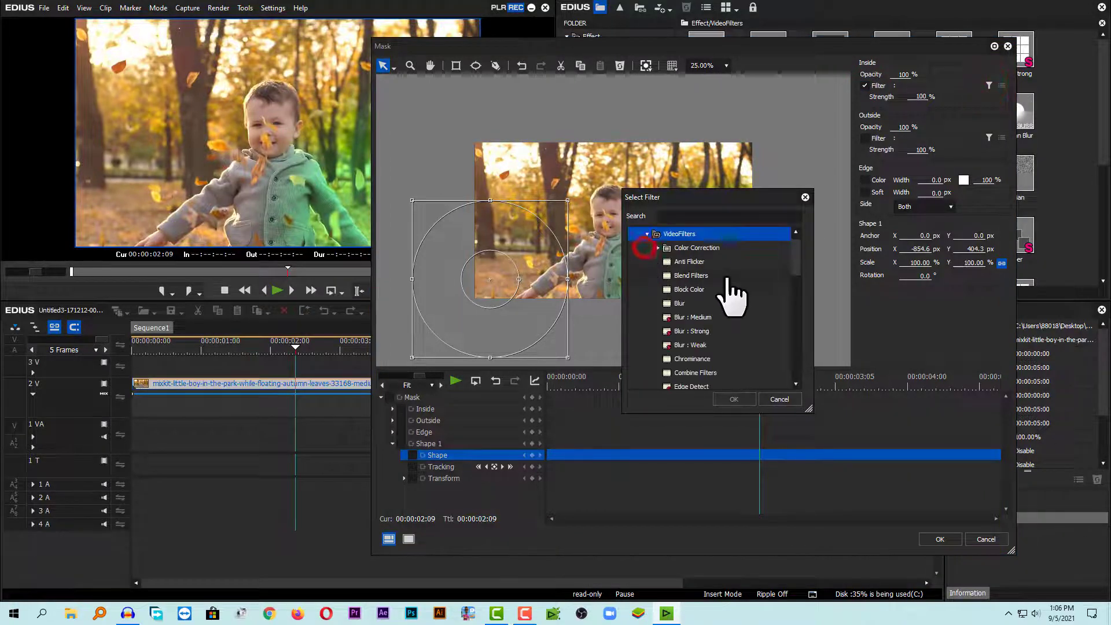
click(660, 248)
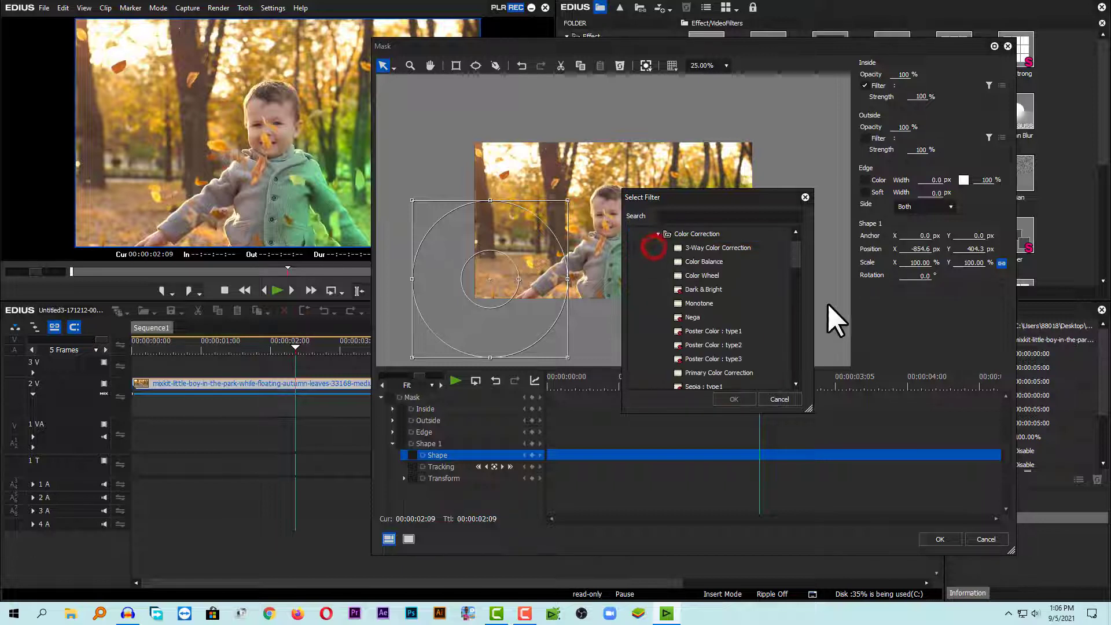
drag(798, 259, 779, 274)
click(758, 276)
click(730, 398)
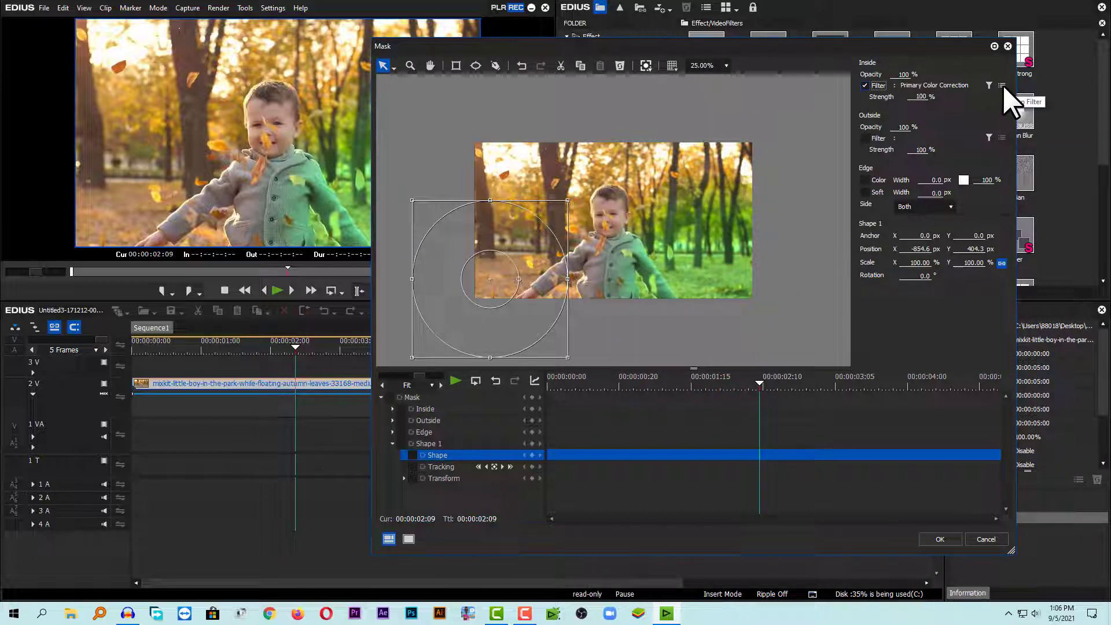
Set the Inside Primary Color Correction's Tint to -81, nudge the Y curve, and apply it.
click(1002, 85)
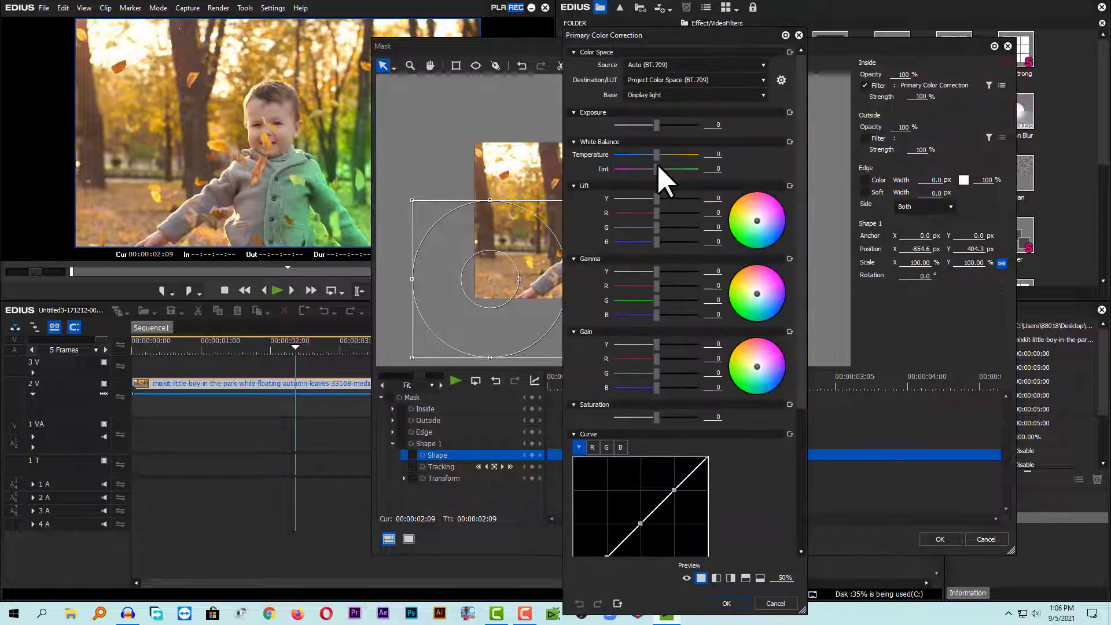
drag(622, 172, 621, 172)
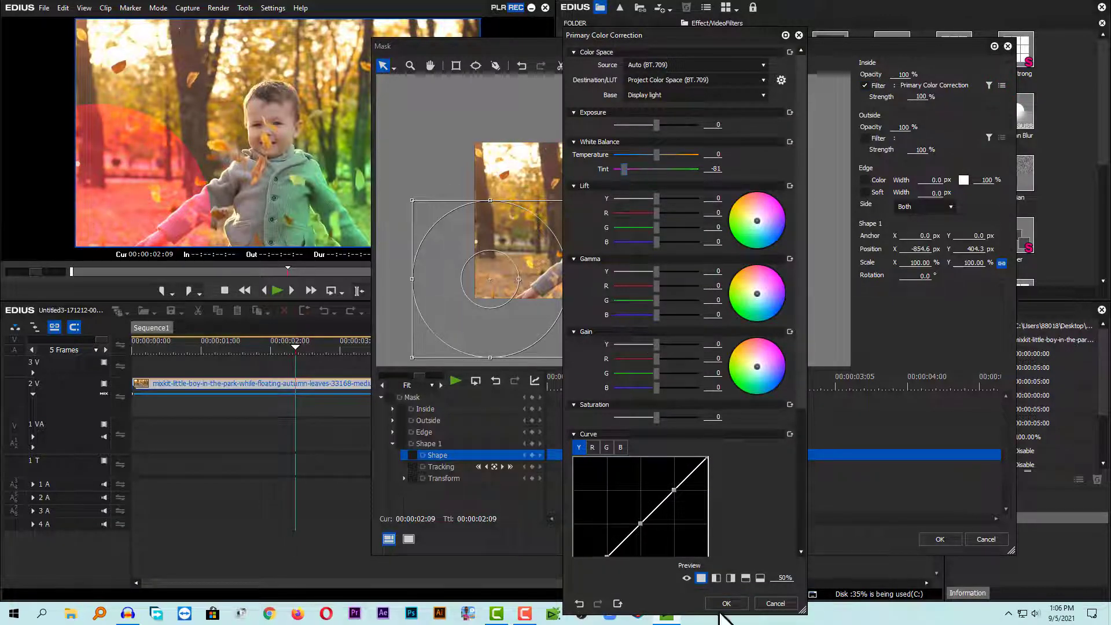
drag(674, 490, 674, 487)
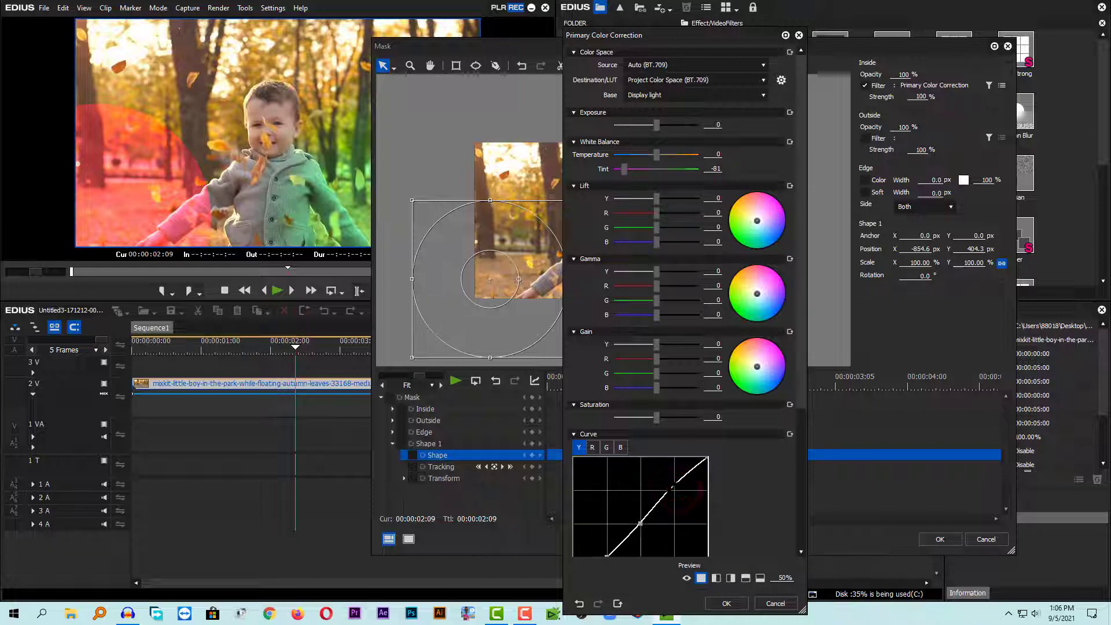
click(727, 603)
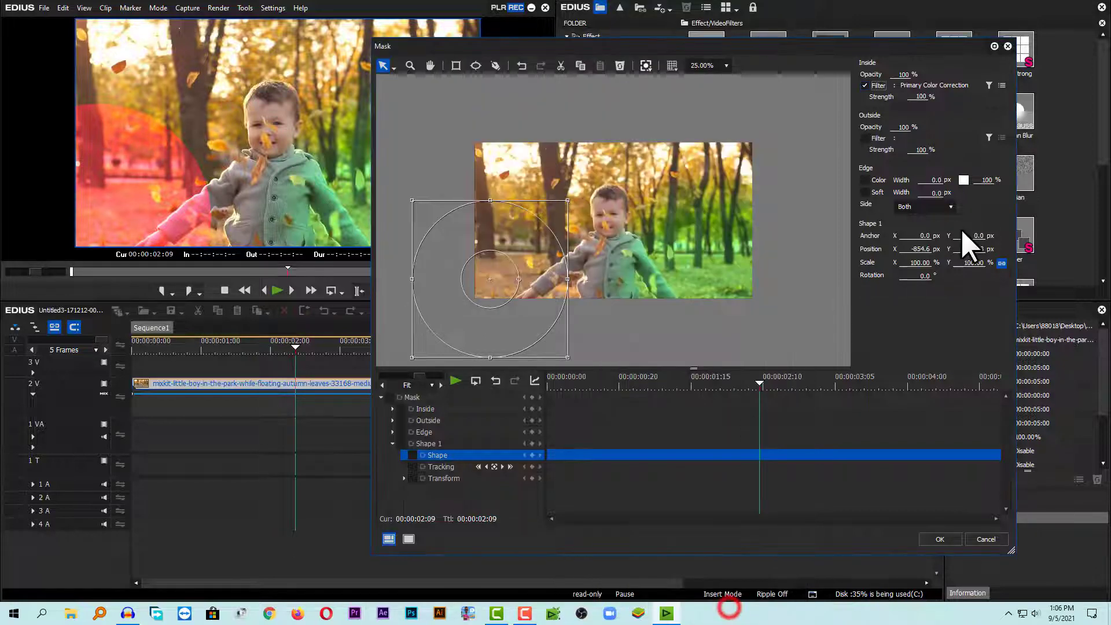
Enable the soft edge of the mask and set its width to 300 px.
click(875, 193)
click(935, 193)
text(300)
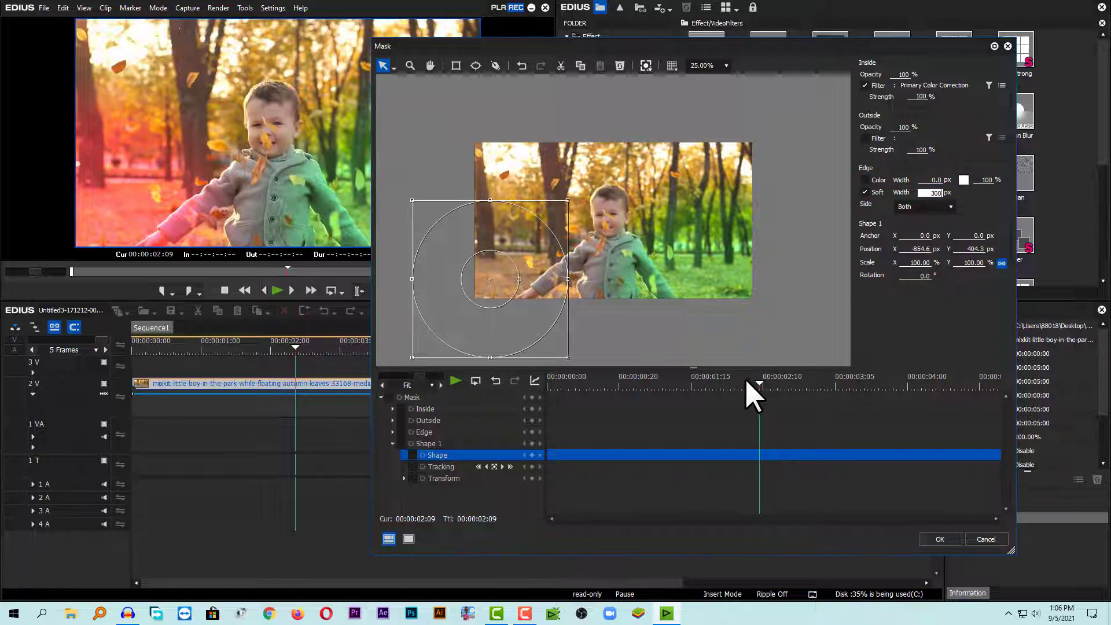
Add a Mask keyframe at the start and move the ellipse further toward the lower-left corner.
drag(694, 379, 531, 383)
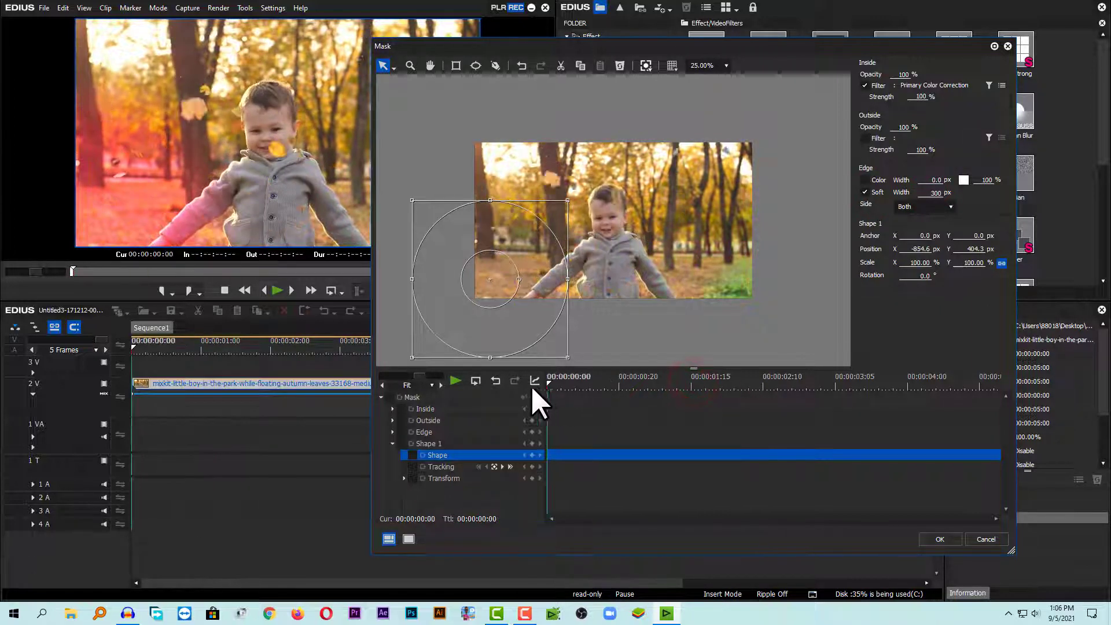
click(381, 397)
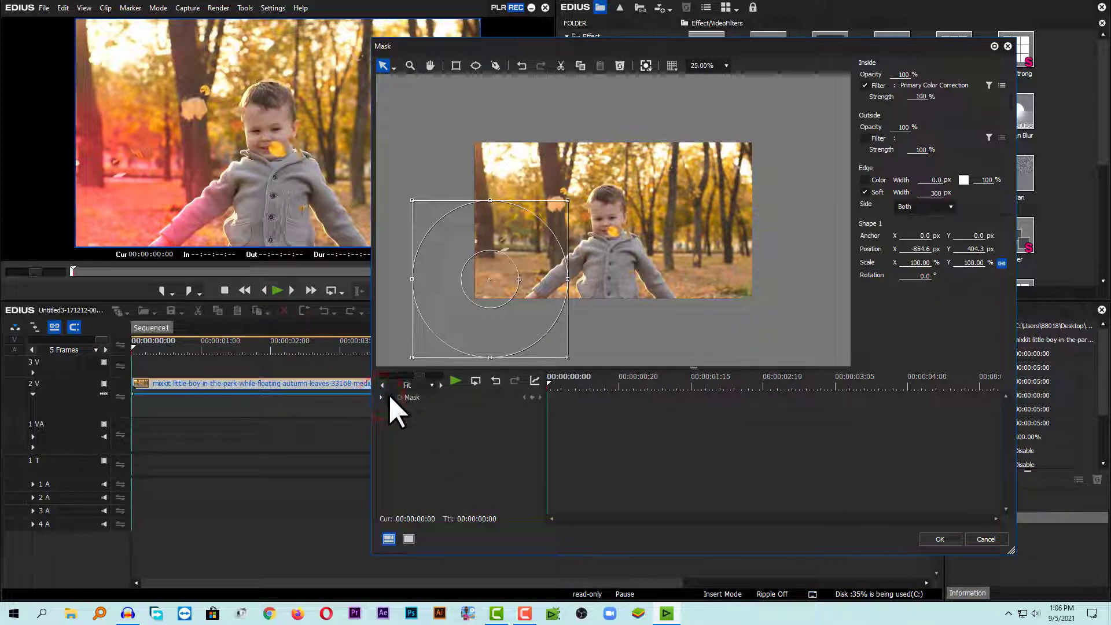
click(389, 398)
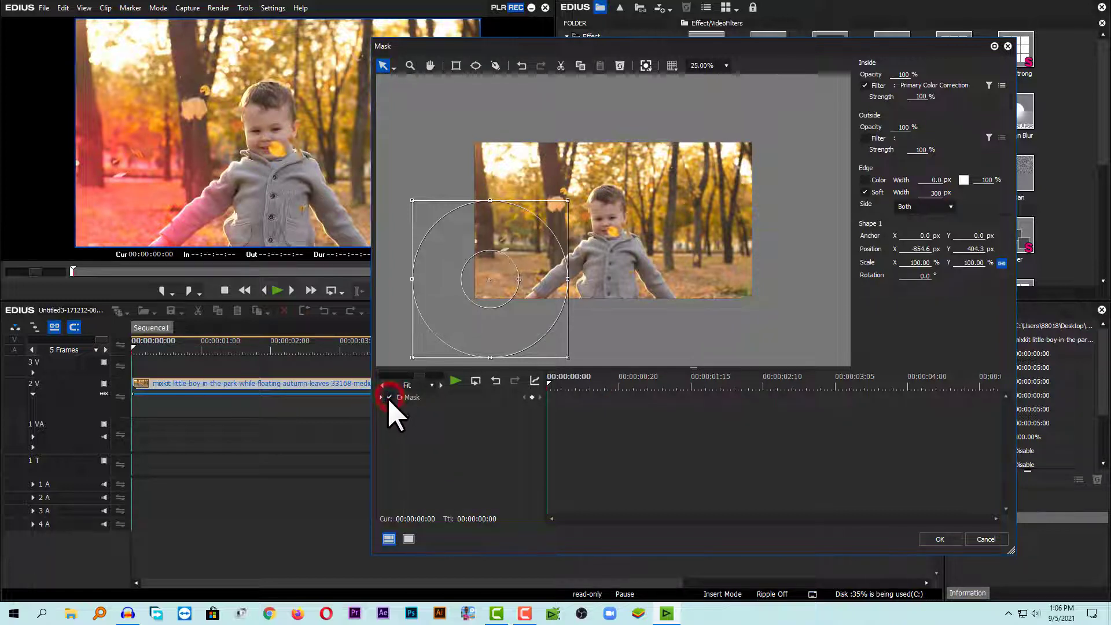
click(531, 398)
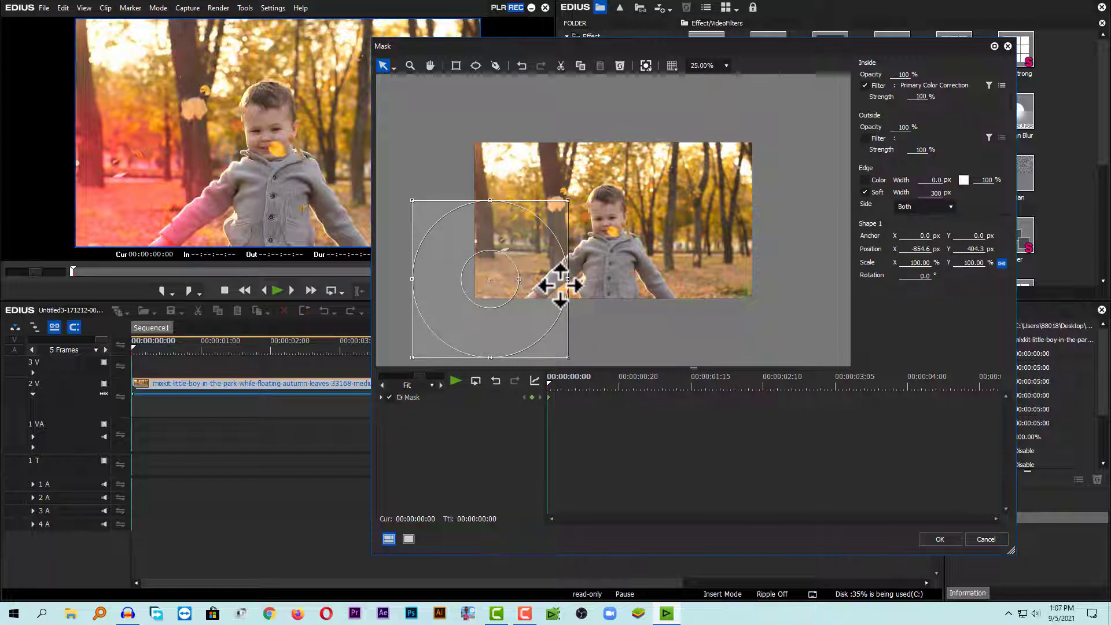
drag(545, 227, 477, 299)
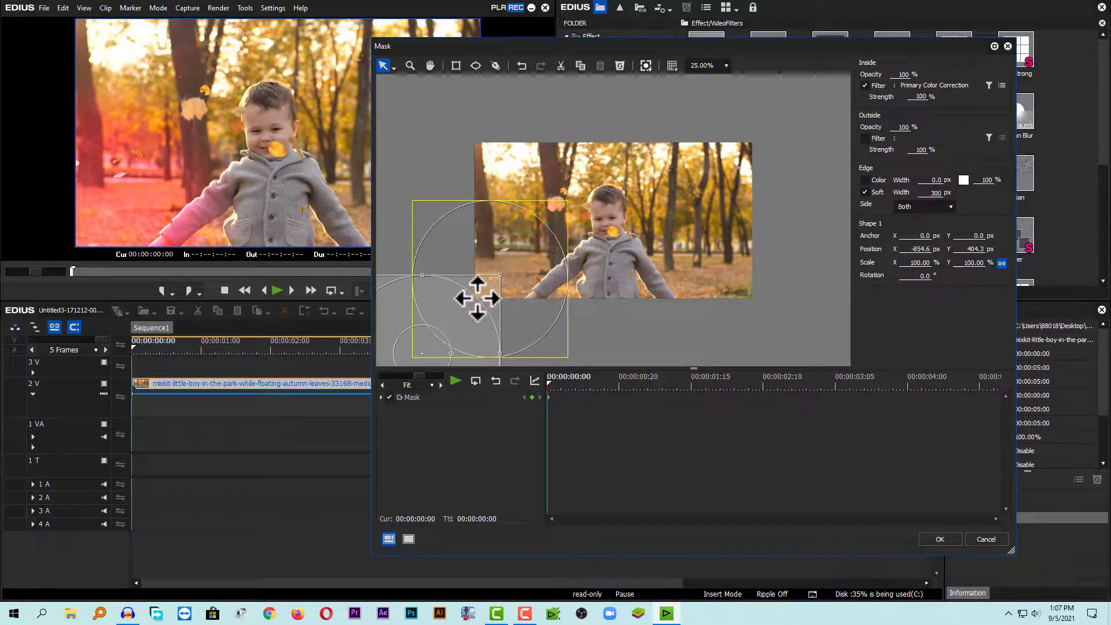
Move the ellipse mask to about -803, 428 px at 00:00:02:13.
drag(591, 384, 772, 388)
drag(426, 290, 483, 229)
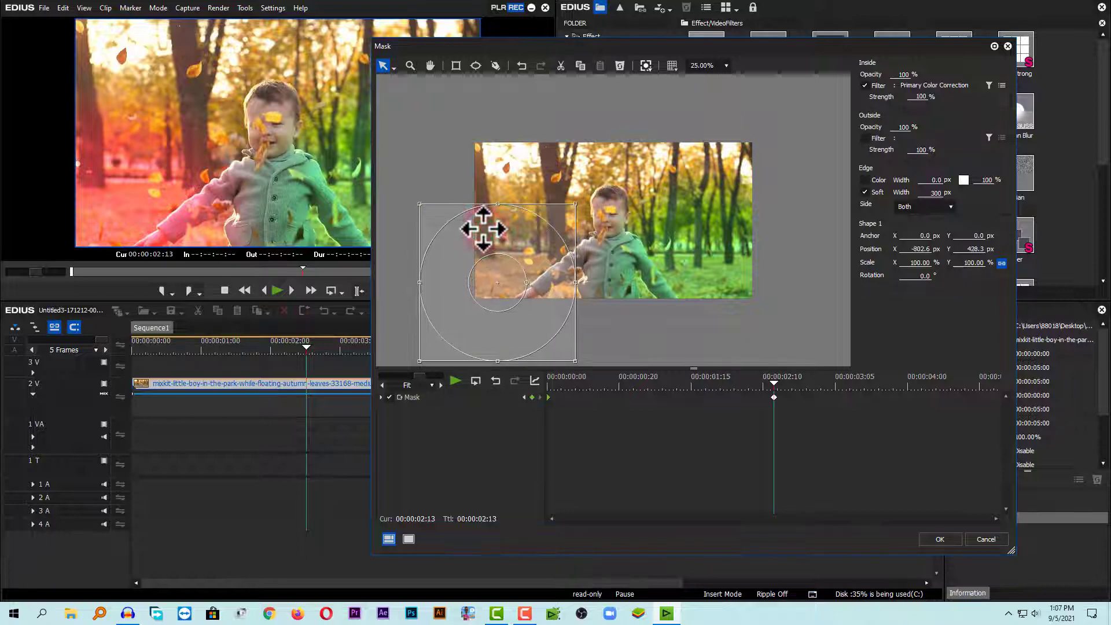
Move the ellipse mask off the lower-left corner to about -1367, 904 px at 00:00:05:00 and apply the Mask settings.
drag(840, 383, 1029, 397)
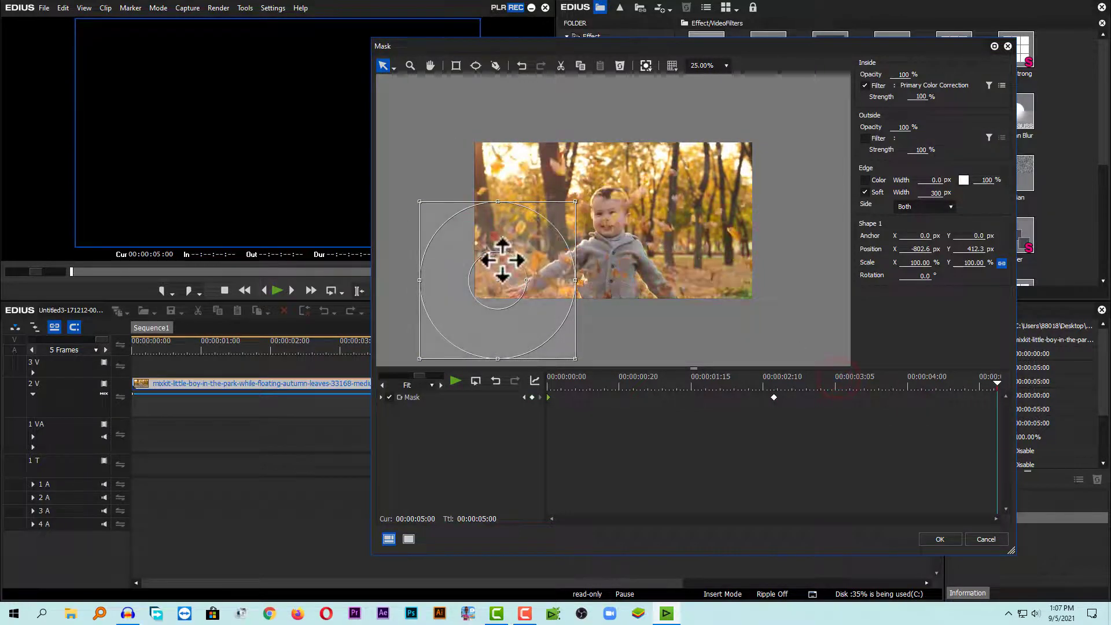
drag(502, 259, 418, 330)
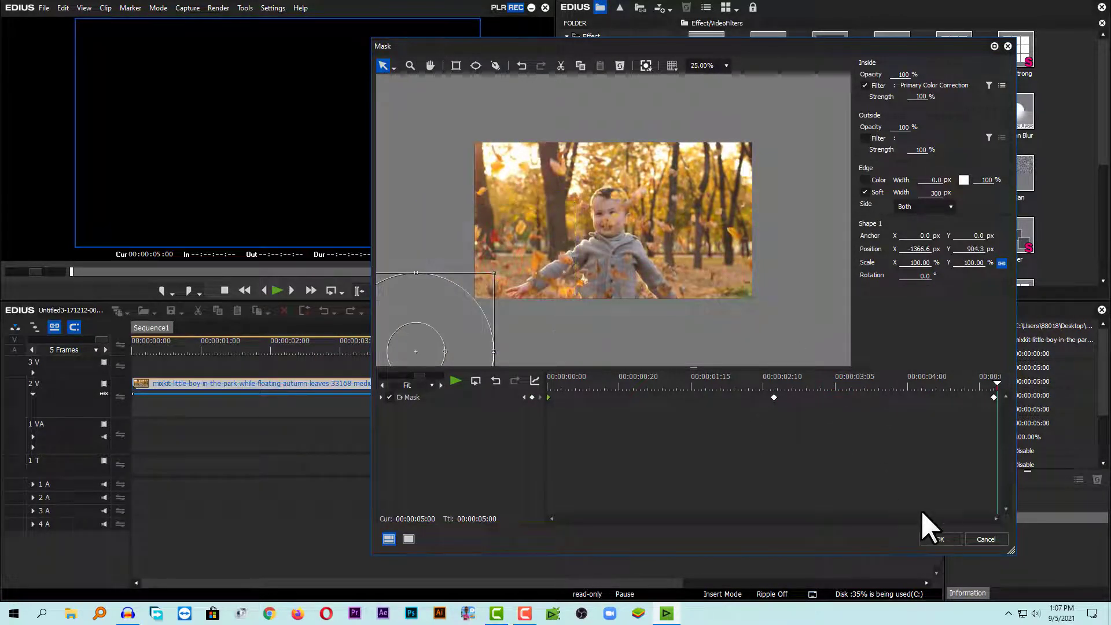
click(938, 539)
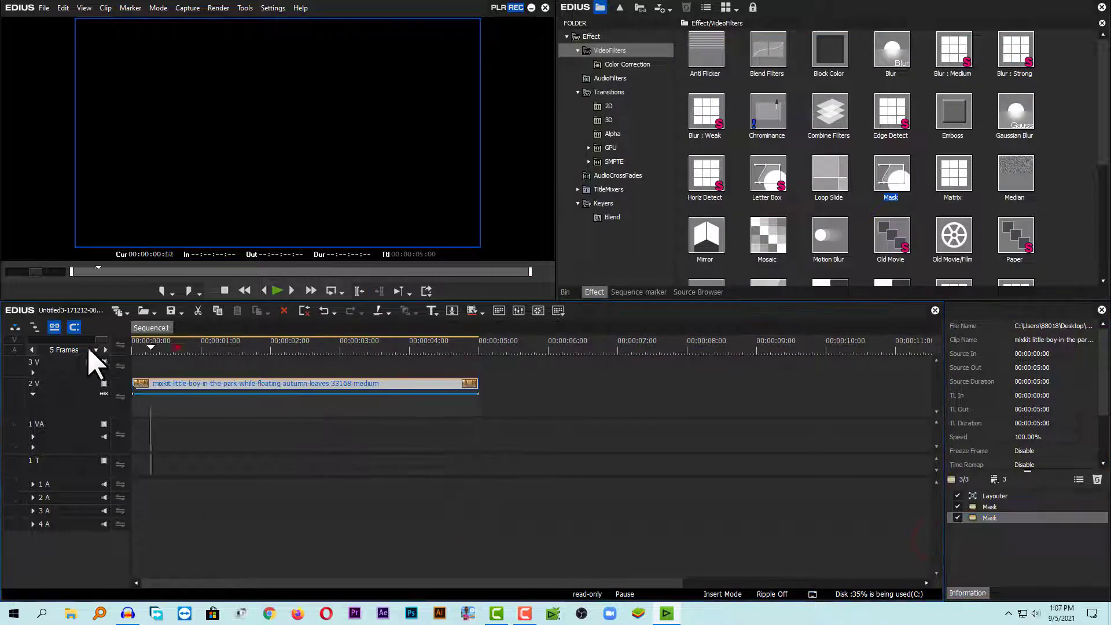
Preview the animated color masks from the start of the clip.
drag(177, 347, 136, 348)
key(space)
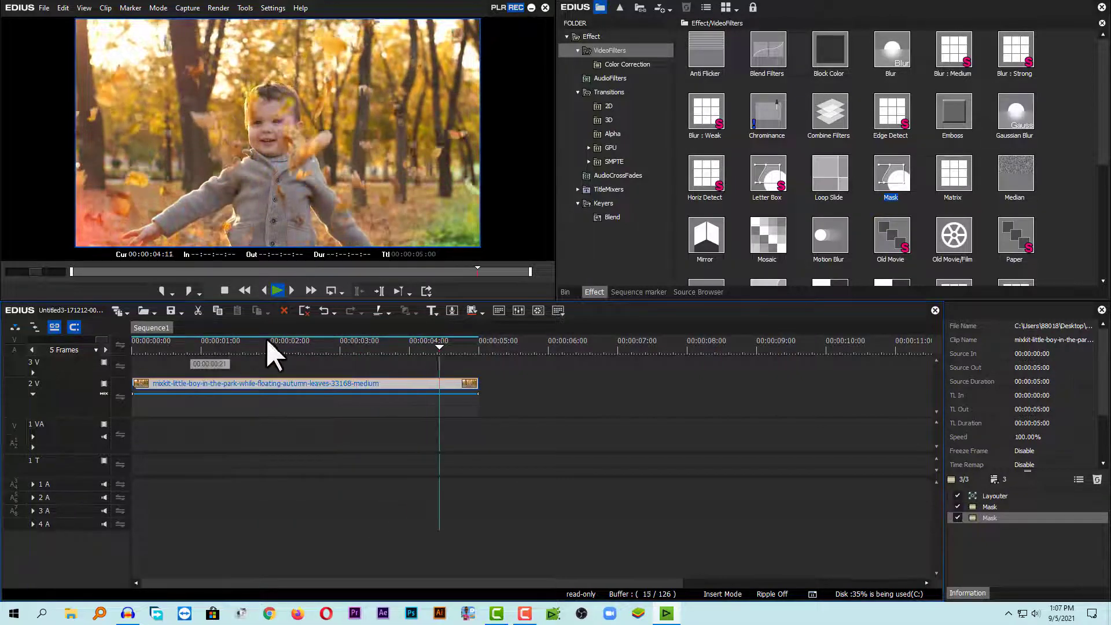
click(211, 341)
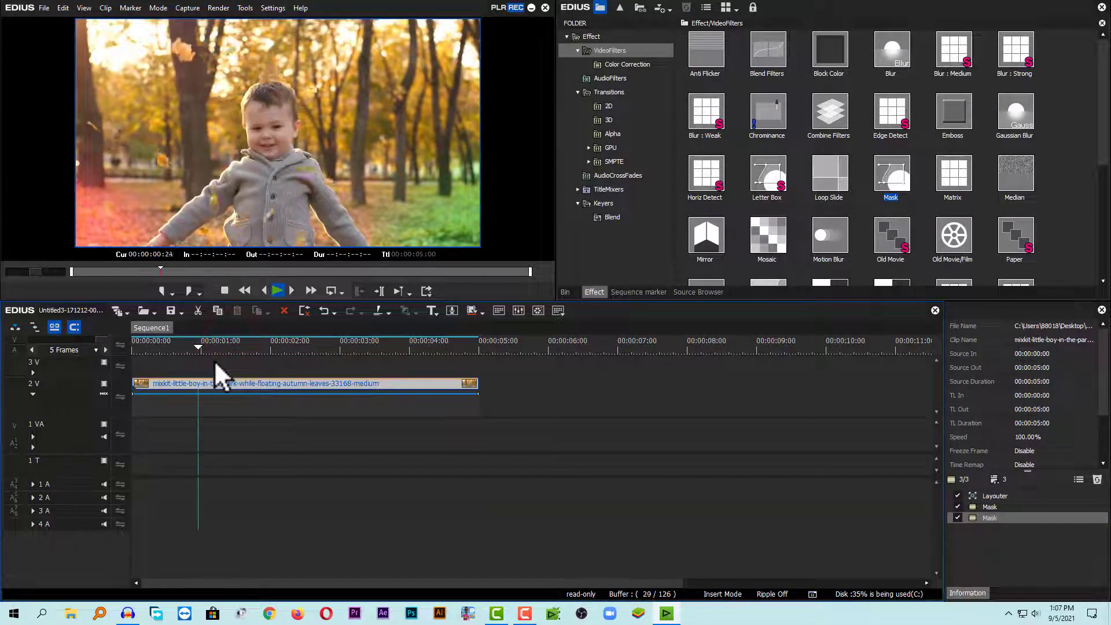
key(space)
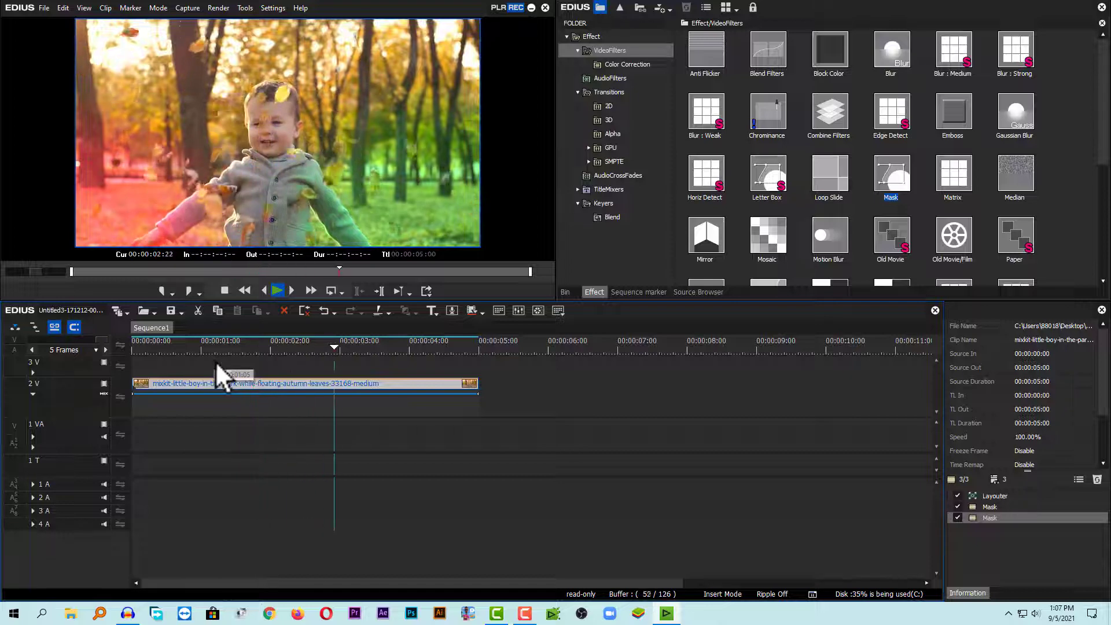
mouse_move(216, 342)
mouse_down()
mouse_move(127, 346)
mouse_move(215, 343)
mouse_up()
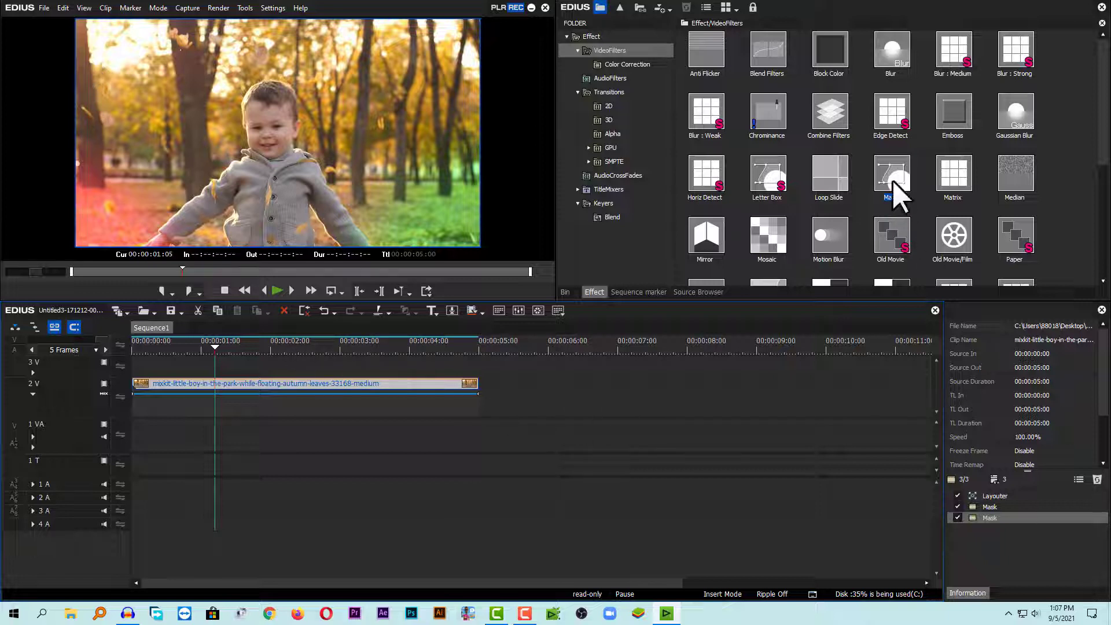
Apply a third Mask filter to the clip.
drag(891, 179, 390, 385)
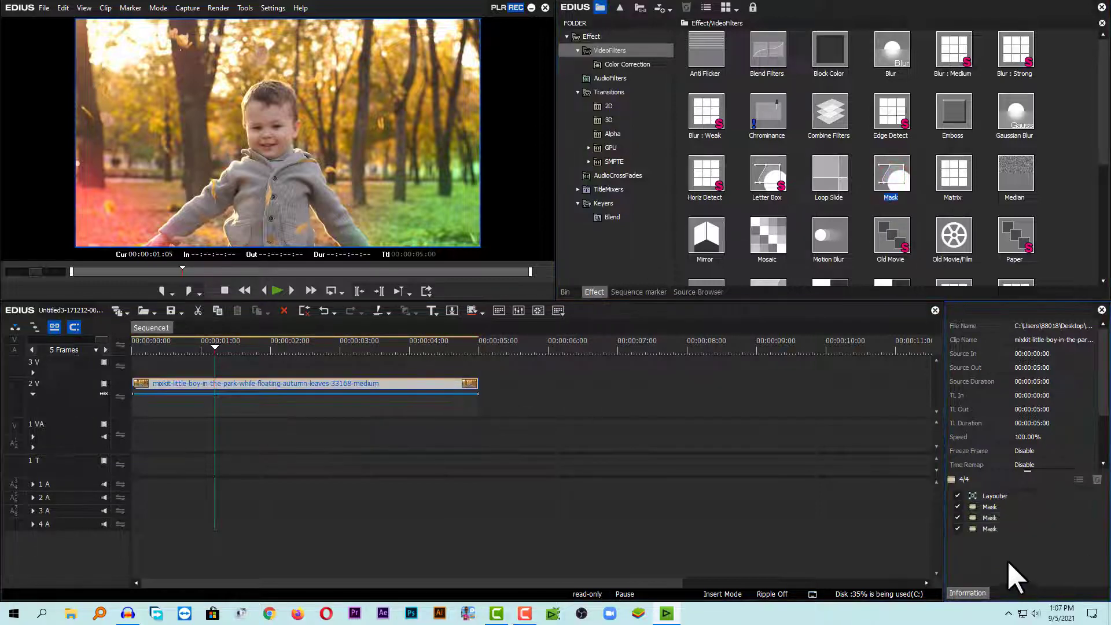